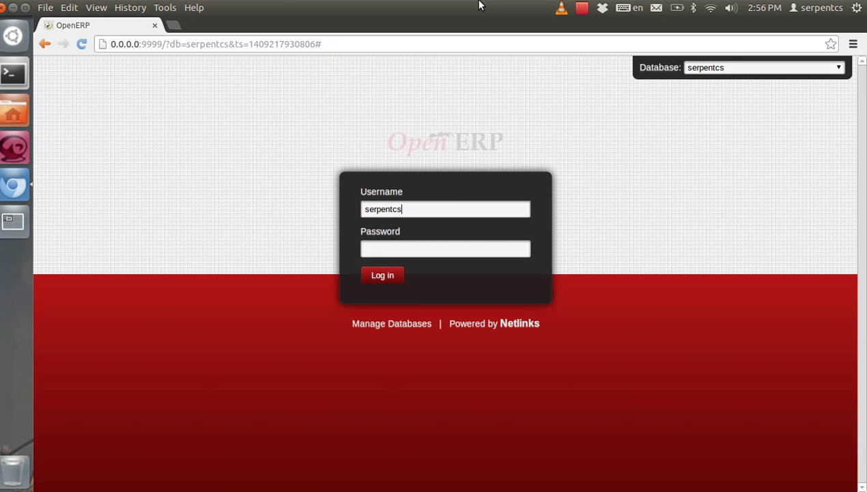
Log in to OpenERP with the administrator password
left_click(430, 244)
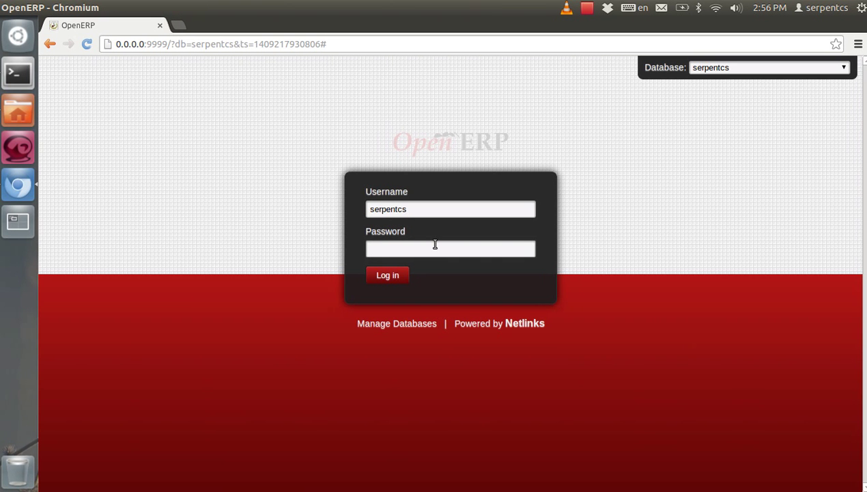
type("admin")
key("Return")
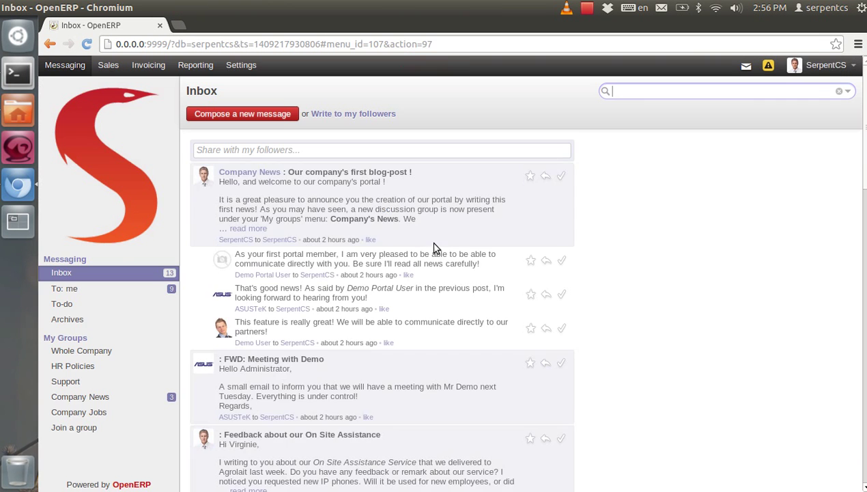
Filter the module list in Settings by 'base'
left_click(254, 65)
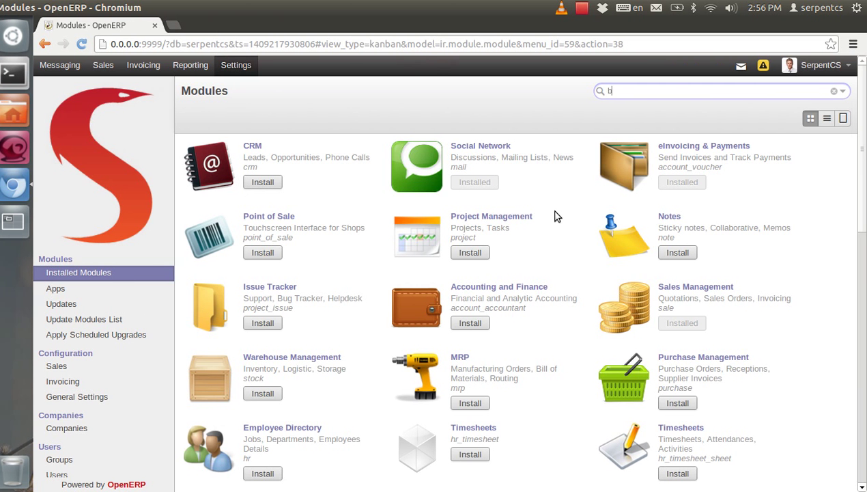
type("ase")
key("Return")
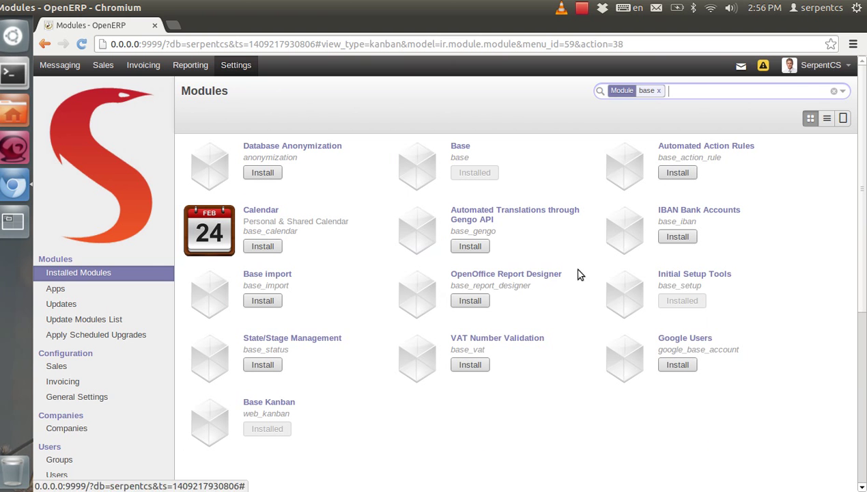
left_click_drag(441, 276, 562, 281)
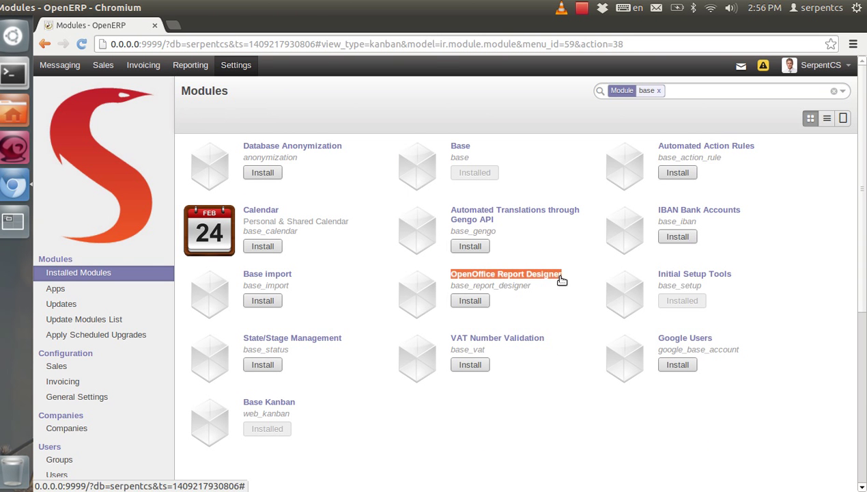
Install OpenOffice Report Designer and download the openerp_report_designer.zip plug-in
left_click(480, 304)
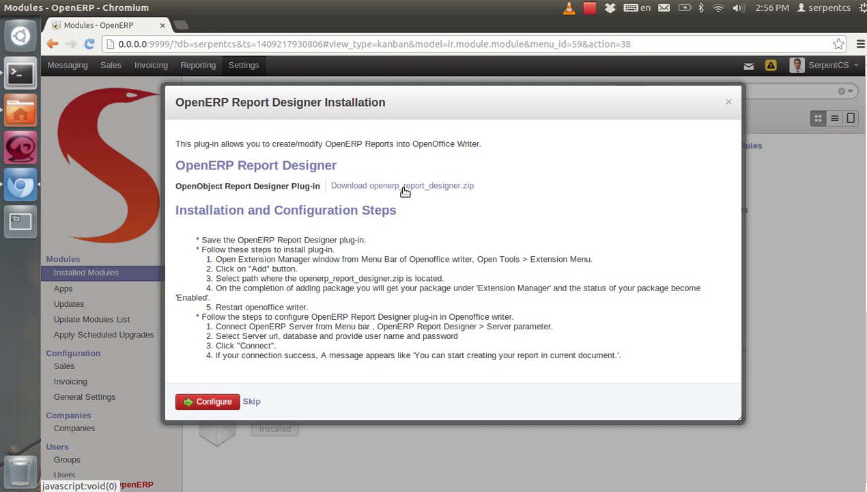
left_click(402, 187)
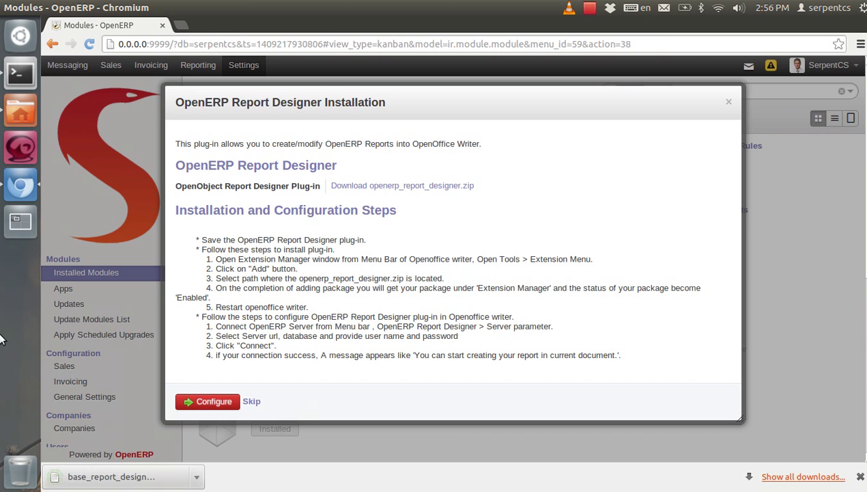
left_click(17, 111)
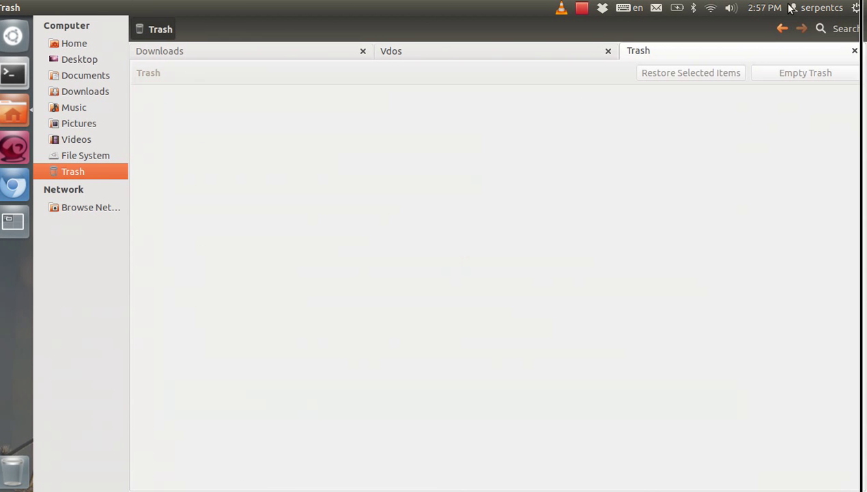
Confirm the plug-in zip is in Downloads and launch LibreOffice Writer
left_click(229, 50)
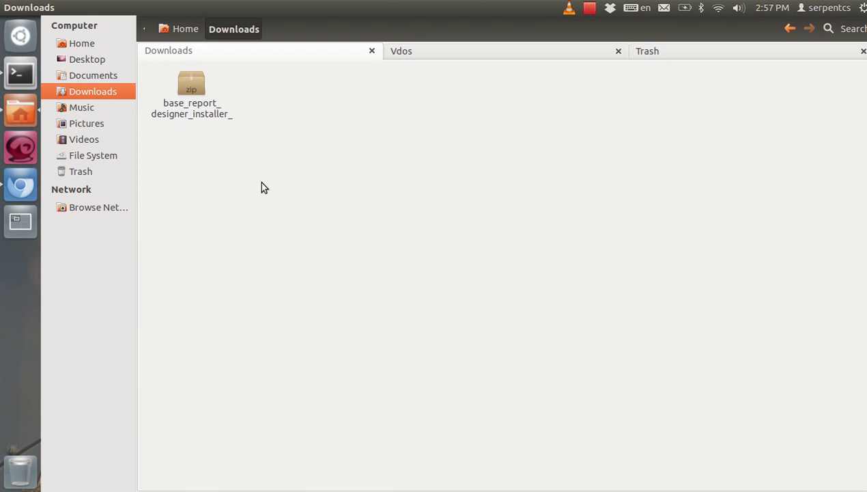
left_click_drag(265, 188, 440, 194)
left_click(20, 34)
type("li")
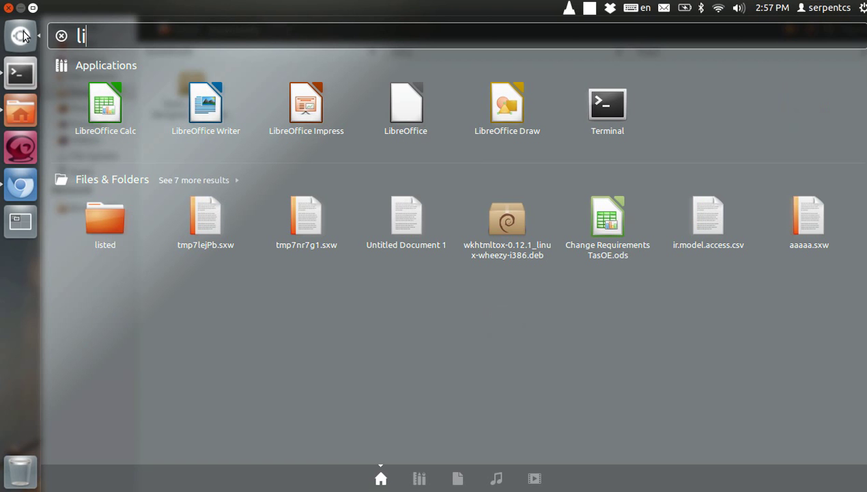
left_click(211, 115)
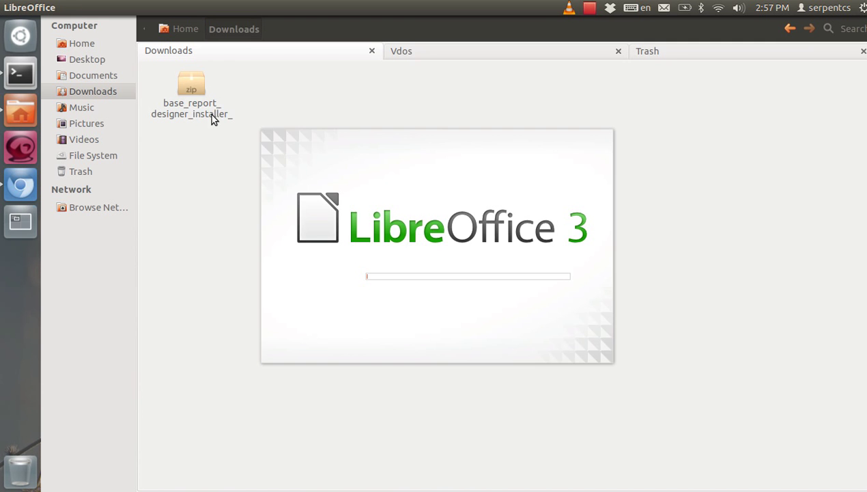
Finish Writer's document recovery and return to the OpenERP browser page
left_click(467, 390)
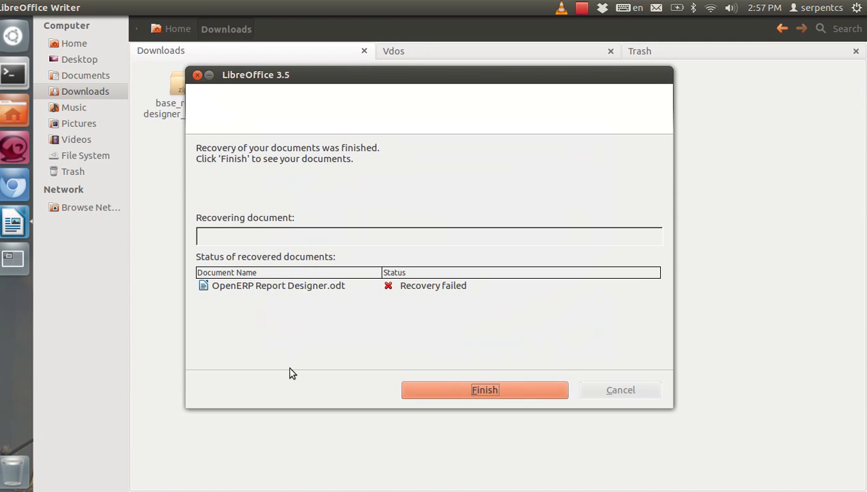
left_click(456, 396)
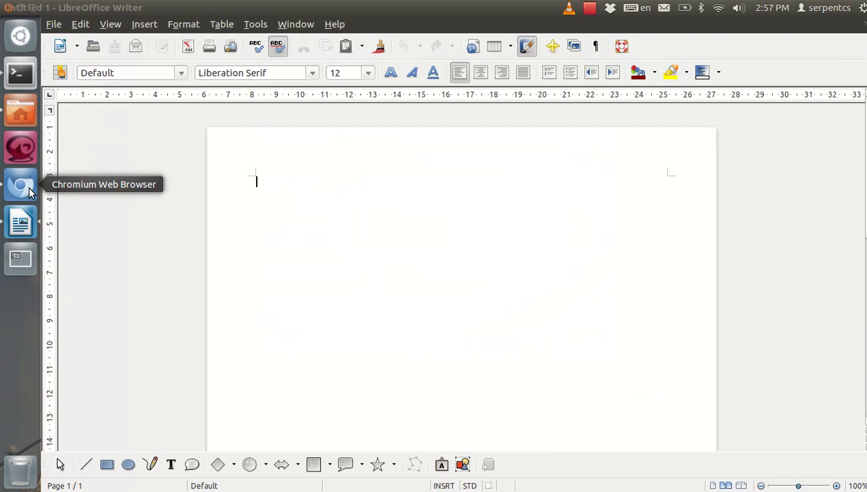
left_click(13, 186)
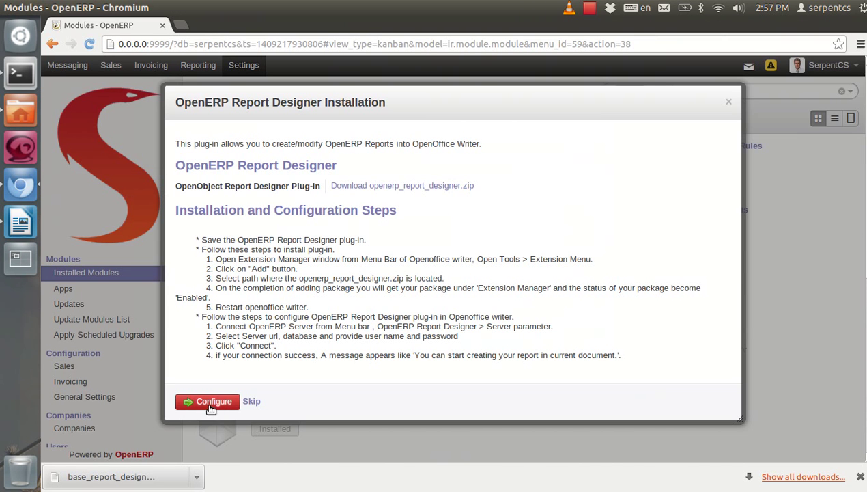
Continue the Report Designer configuration and bring the blank Writer document forward
left_click(208, 403)
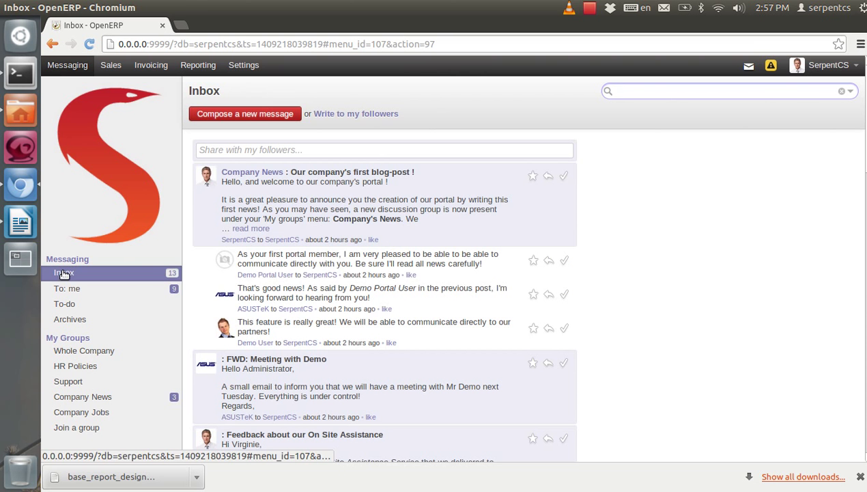
left_click(18, 223)
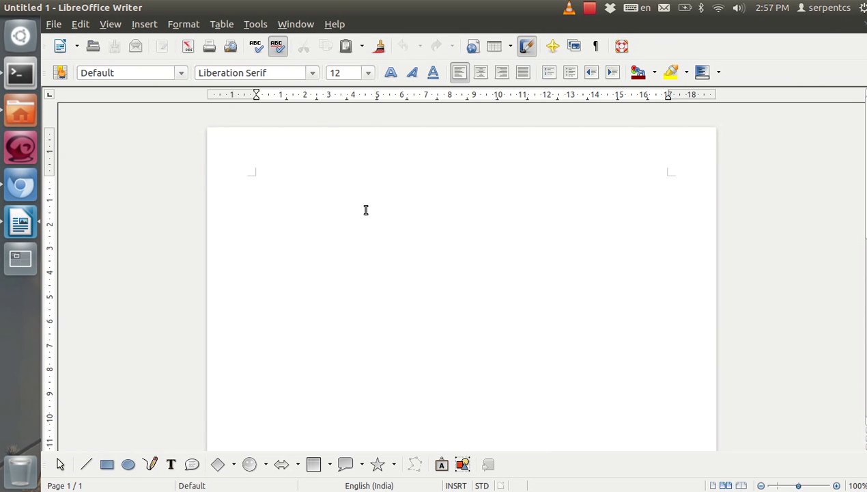
Enable the base_report_designer_installer.zip extension in Extension Manager, then close Writer
left_click(256, 24)
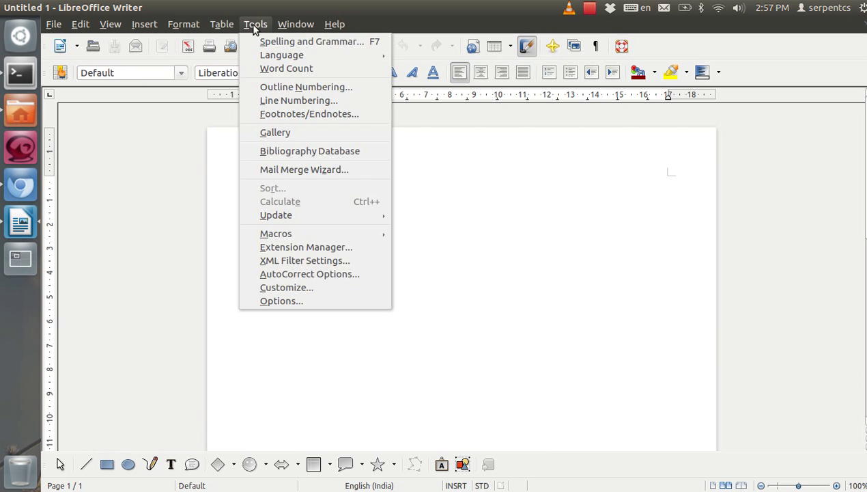
left_click(282, 248)
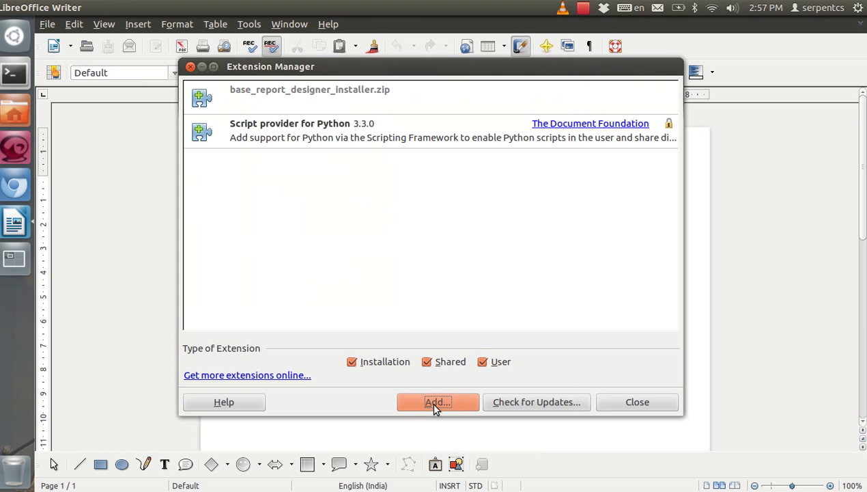
left_click(435, 402)
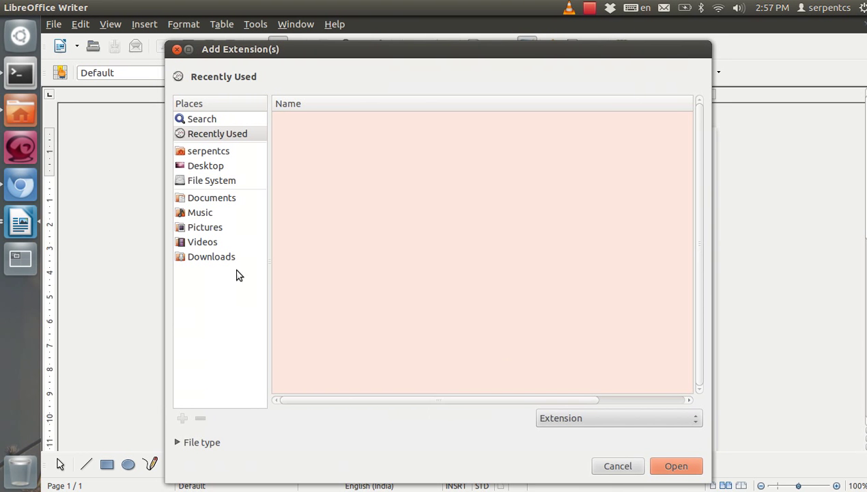
left_click(618, 466)
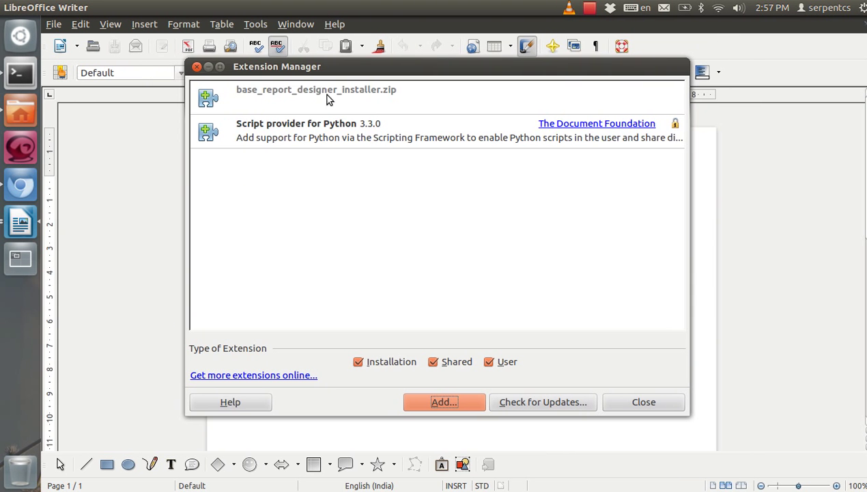
left_click(325, 96)
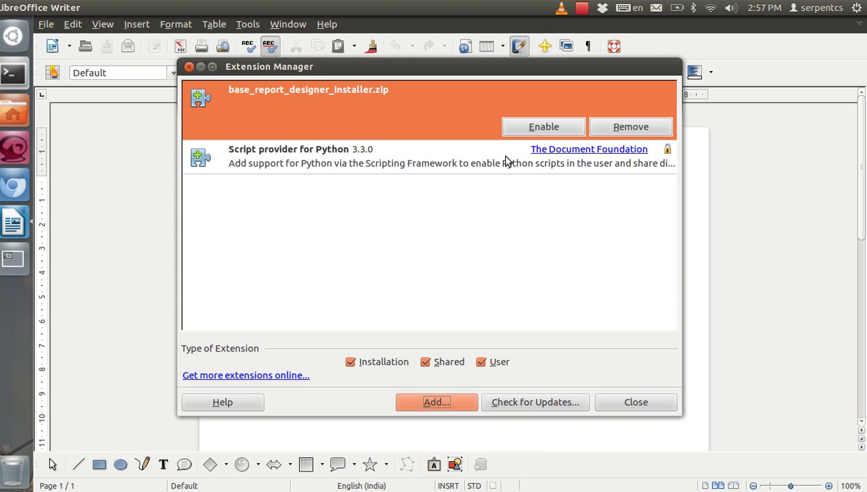
left_click(539, 127)
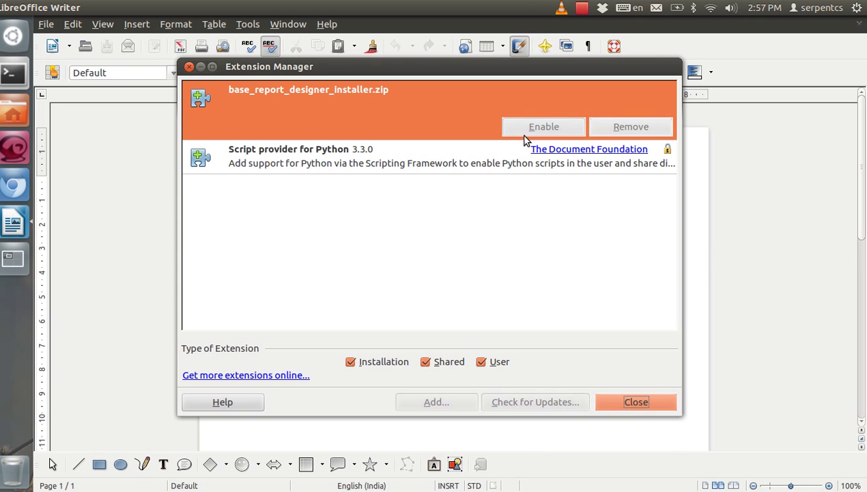
left_click(635, 403)
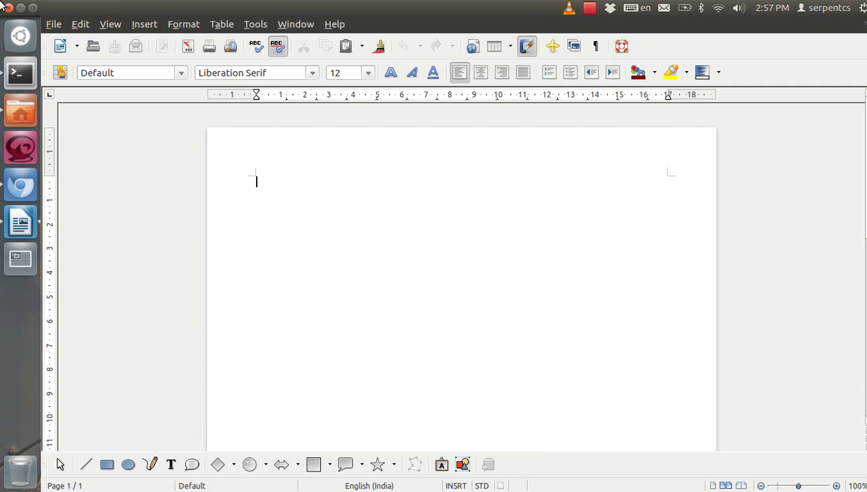
left_click(1, 8)
Relaunch LibreOffice Writer and complete document recovery to reach a blank document
left_click(19, 37)
type("li")
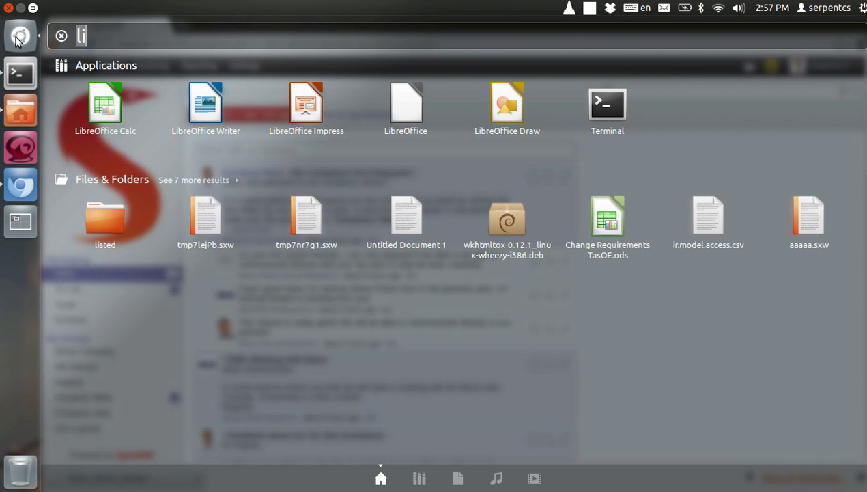
type("b")
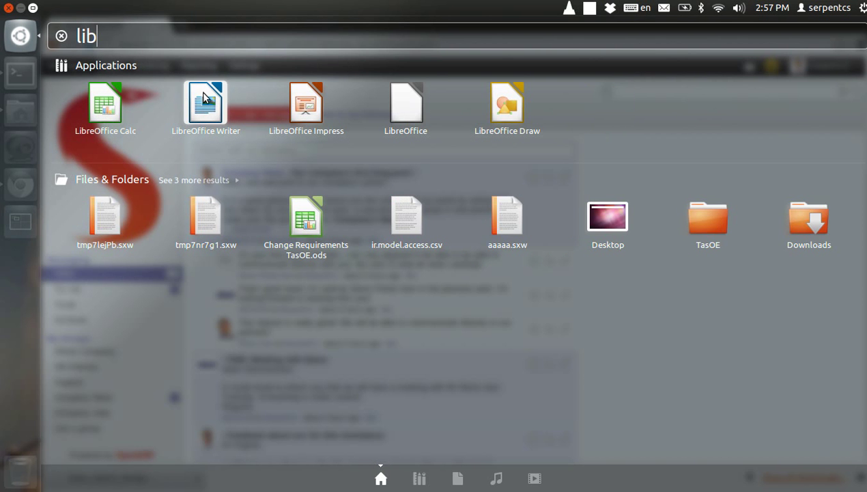
left_click(205, 102)
left_click(456, 392)
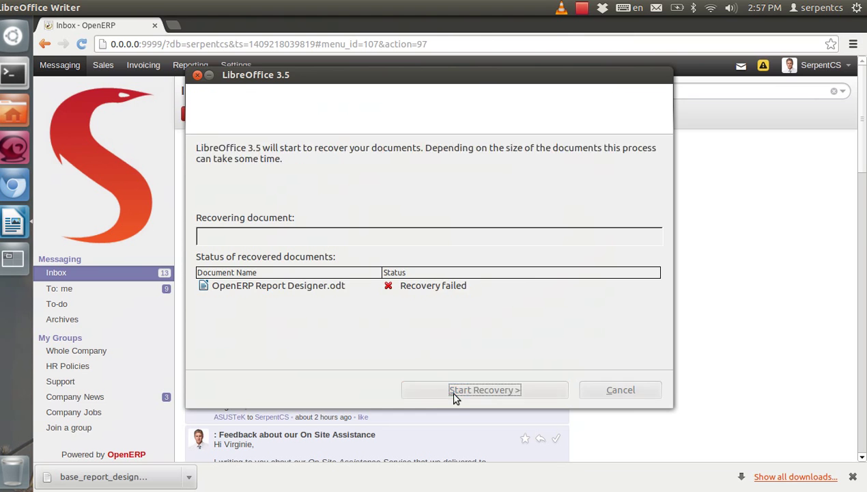
left_click(456, 392)
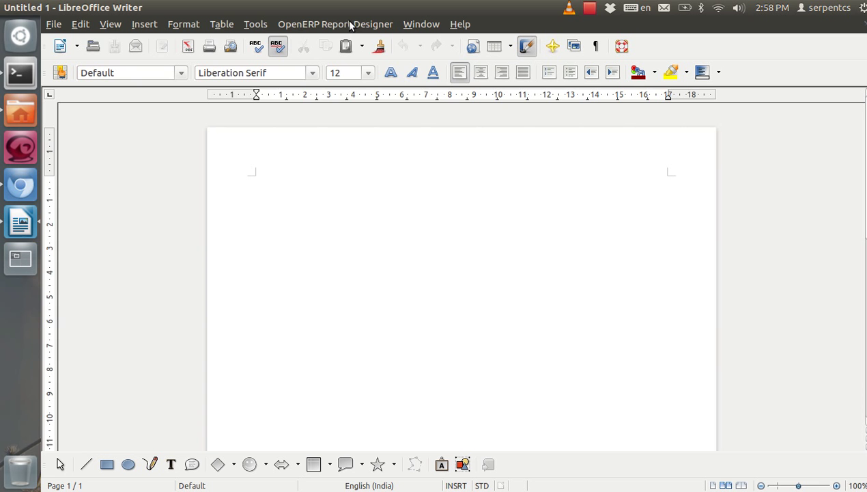
Set the Report Designer server parameters to localhost port 9999
left_click(327, 26)
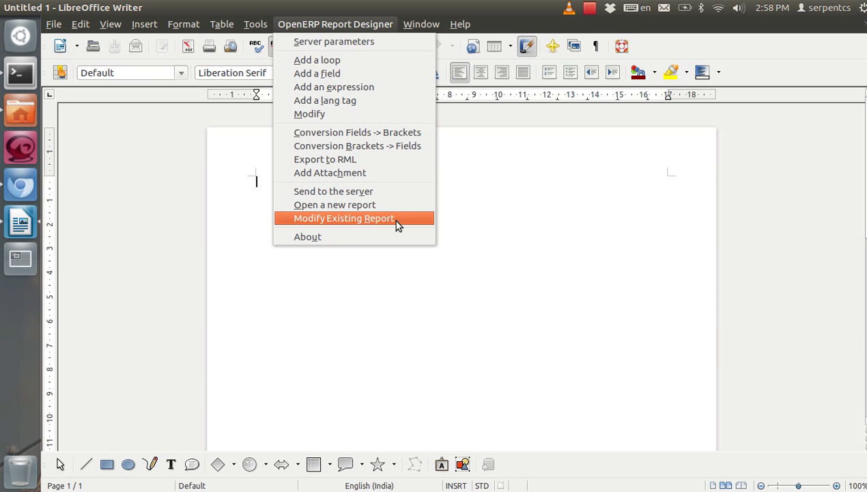
left_click(321, 42)
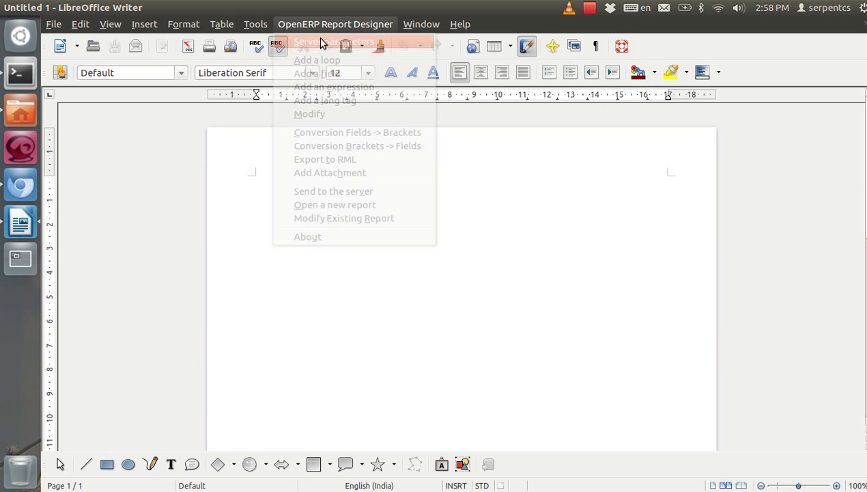
left_click_drag(312, 106, 229, 101)
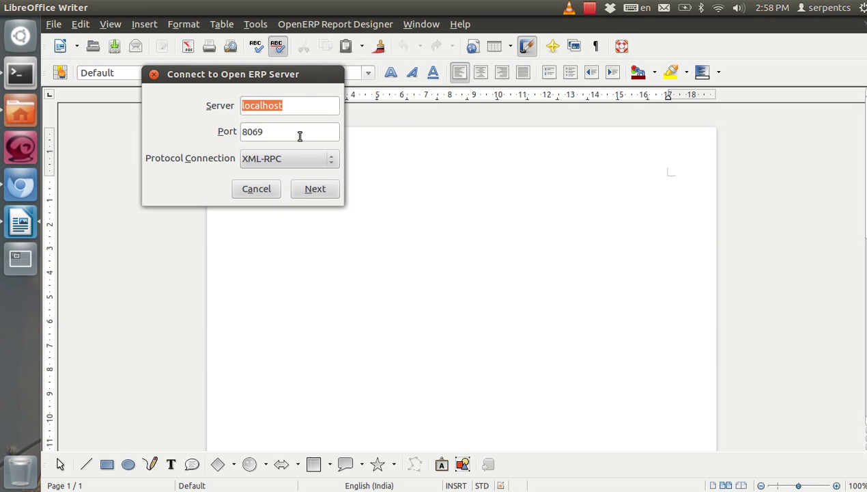
left_click_drag(300, 136, 223, 140)
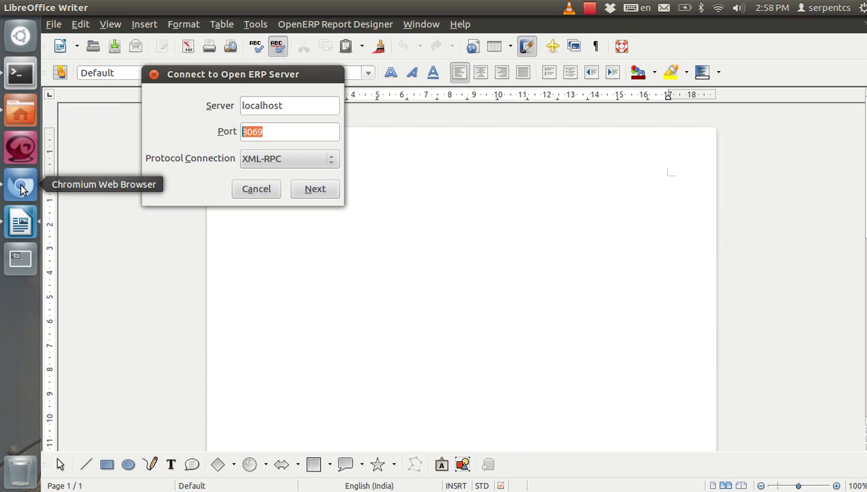
left_click(21, 186)
left_click_drag(146, 44, 169, 43)
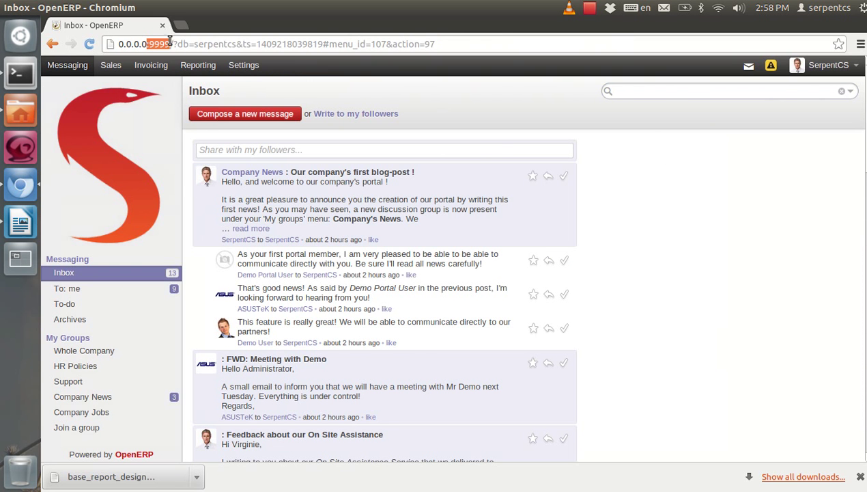
left_click(21, 222)
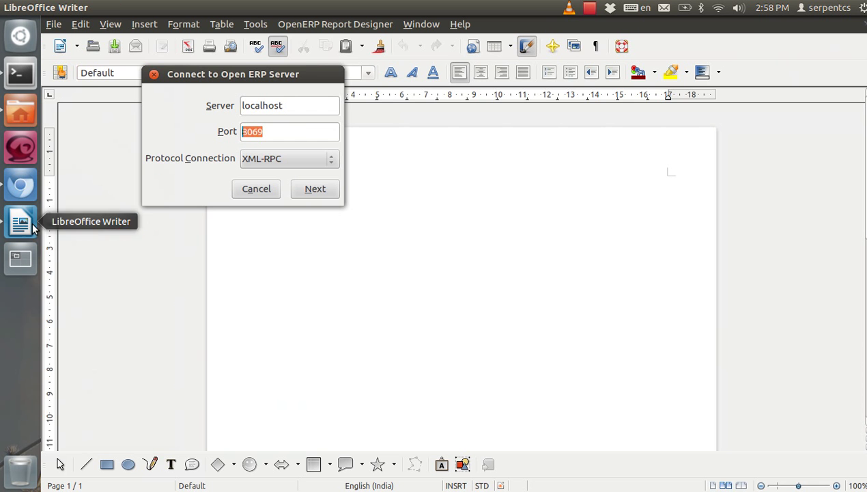
left_click(303, 132)
type("999")
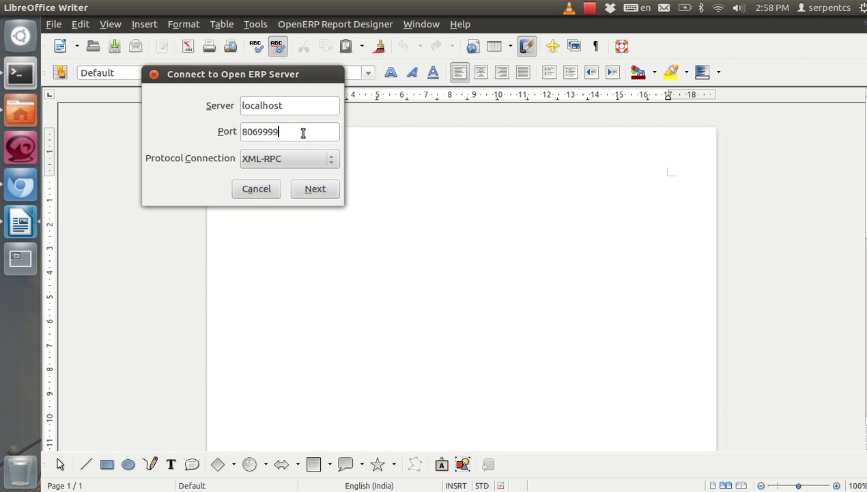
key("ctrl+a")
type("9")
left_click(317, 189)
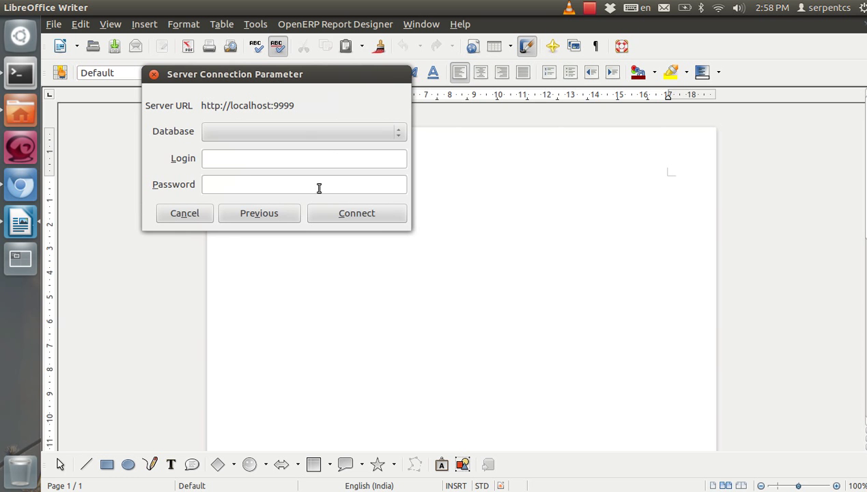
Log in to the serpentcs database with the login and connect
left_click(304, 131)
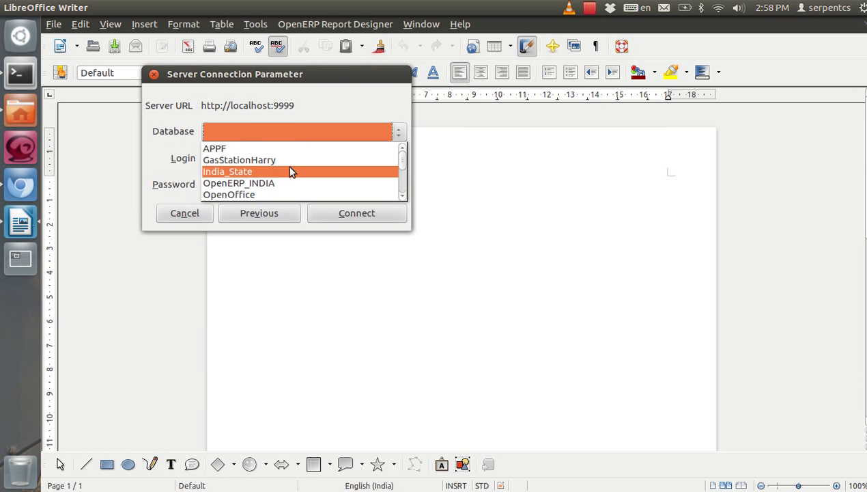
scroll(290, 171, "down", 3)
left_click(290, 151)
left_click(278, 162)
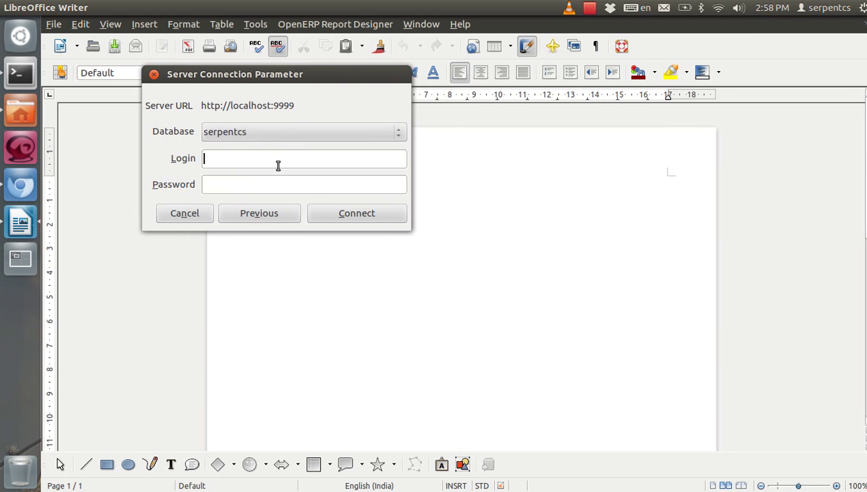
type("serpentcs")
left_click(377, 213)
left_click(368, 255)
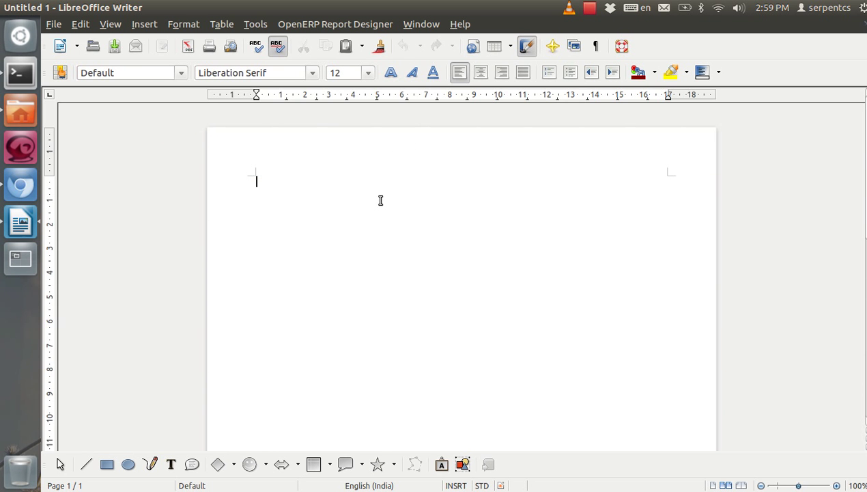
Open the server's Sales Order - Quotation / Order report template in Writer
left_click(347, 26)
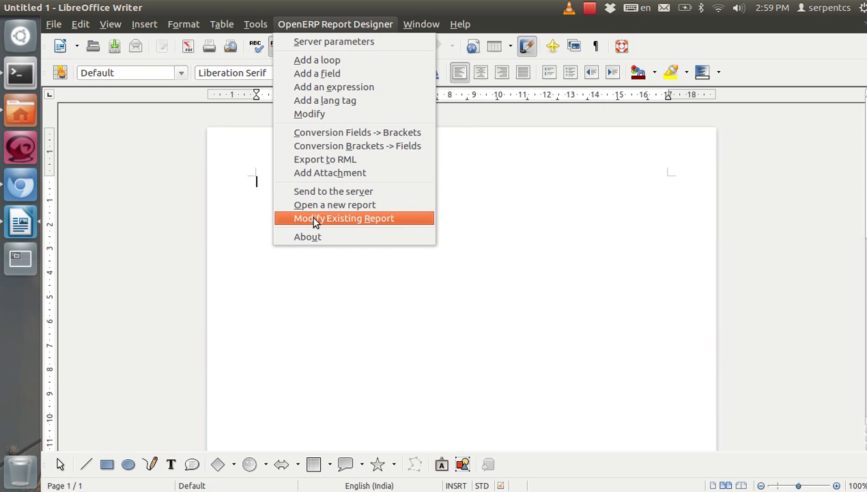
left_click(381, 218)
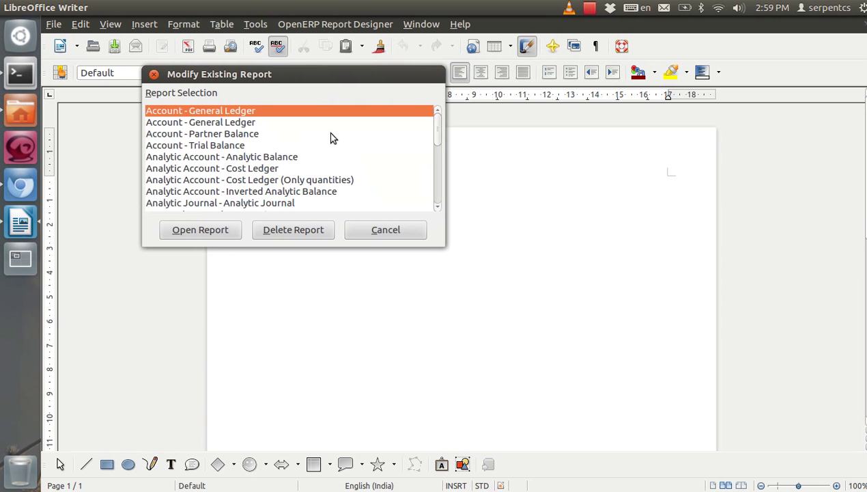
left_click(306, 158)
scroll(319, 172, "down", 5)
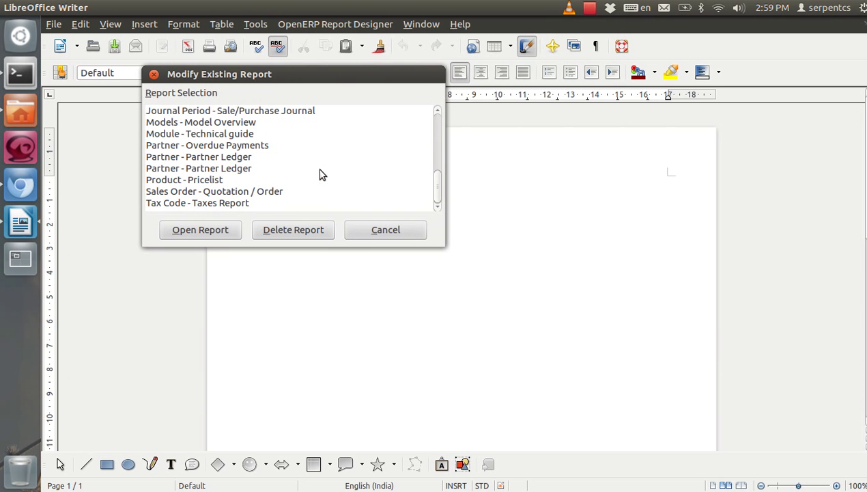
left_click(251, 192)
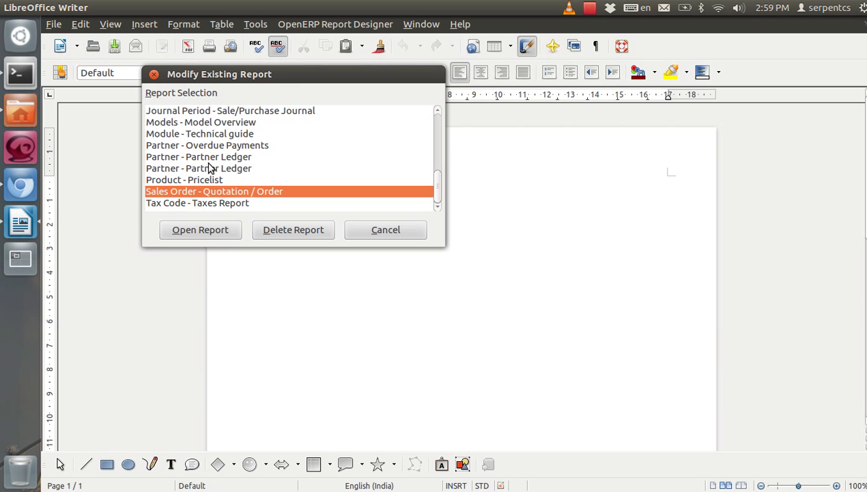
left_click(206, 231)
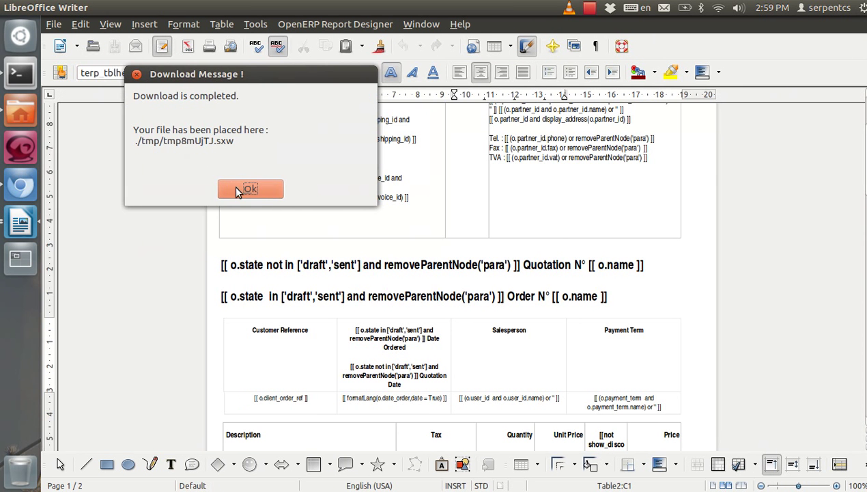
left_click(234, 188)
left_click_drag(865, 144, 865, 115)
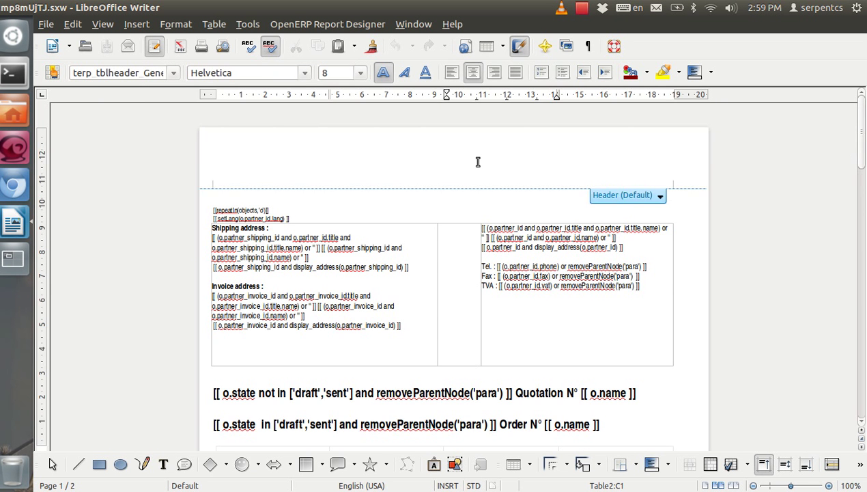
scroll(475, 389, "down", 5)
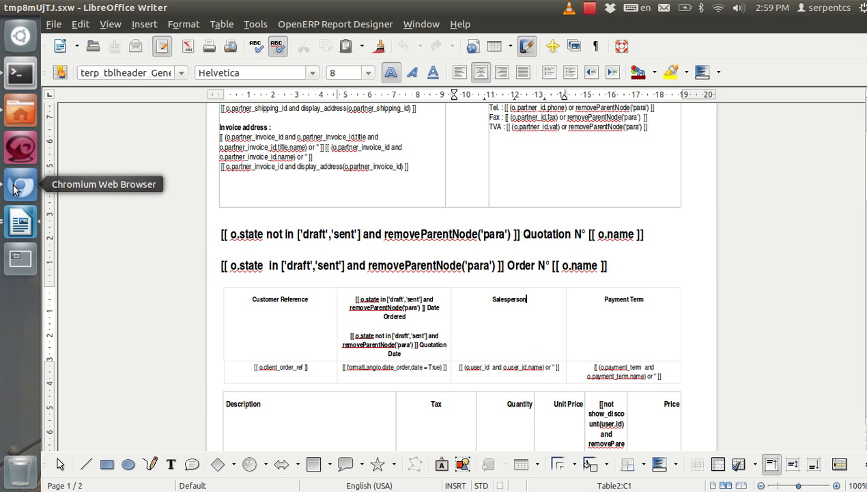
Print sales order SO007 from OpenERP as the Quotation / Order PDF
left_click(20, 185)
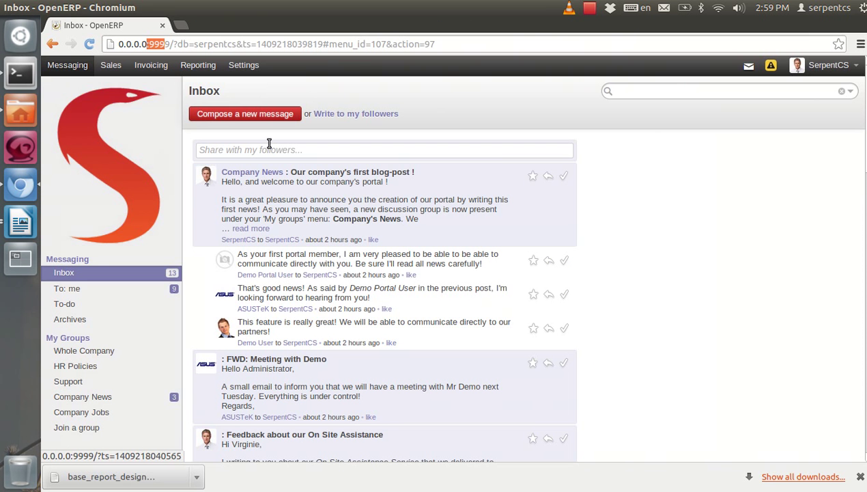
left_click(105, 66)
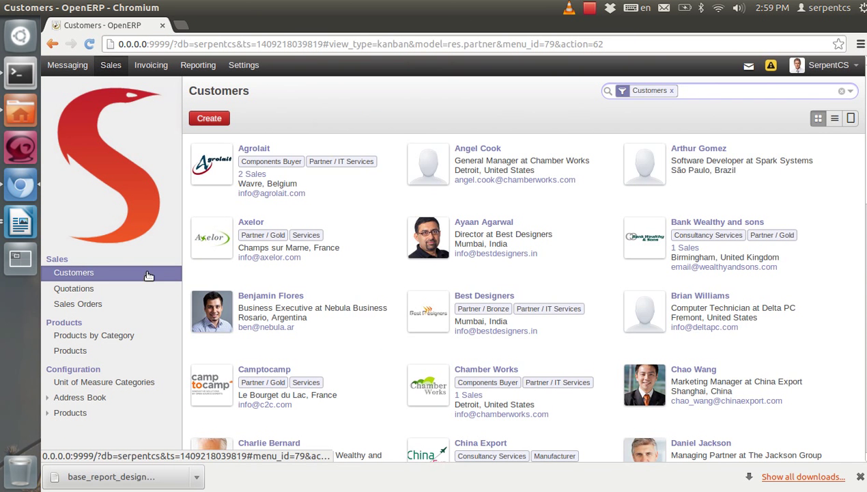
left_click(129, 309)
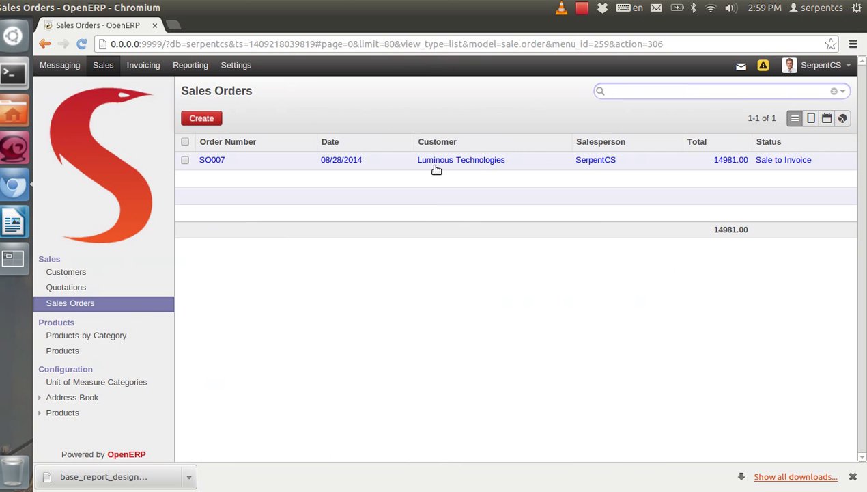
left_click(443, 165)
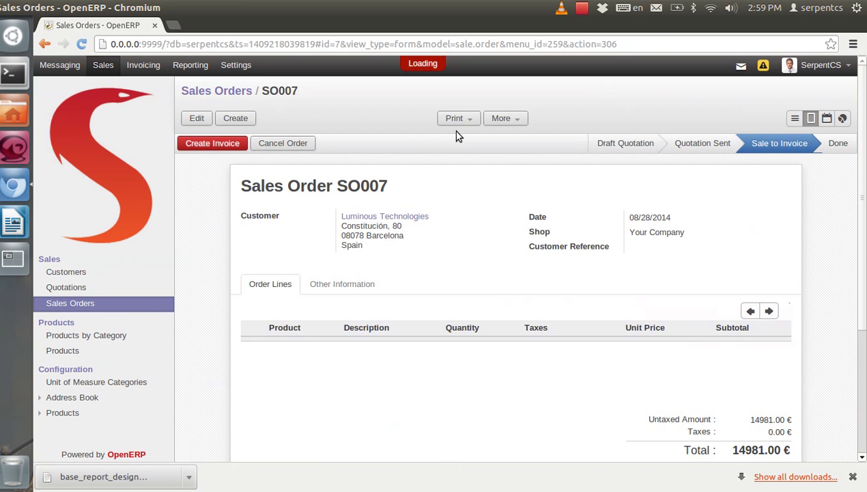
left_click(459, 120)
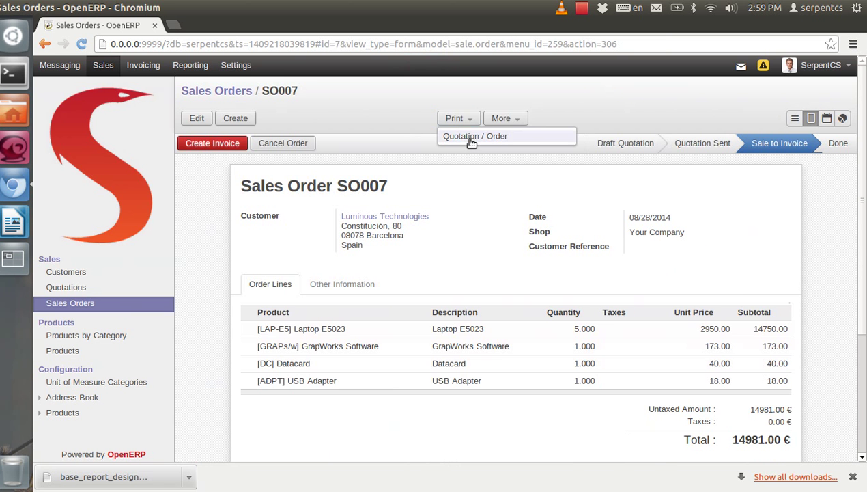
left_click(471, 140)
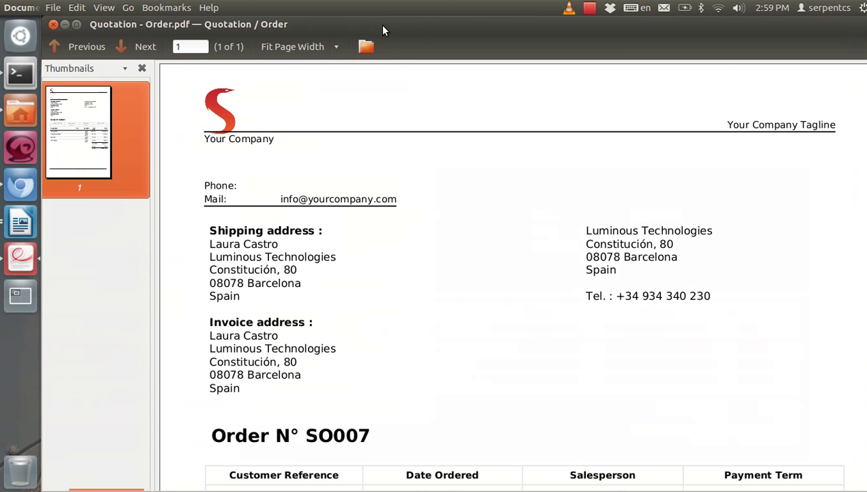
Maximize the SO007 PDF and scroll to its order lines, selecting the Description header
double_click(382, 28)
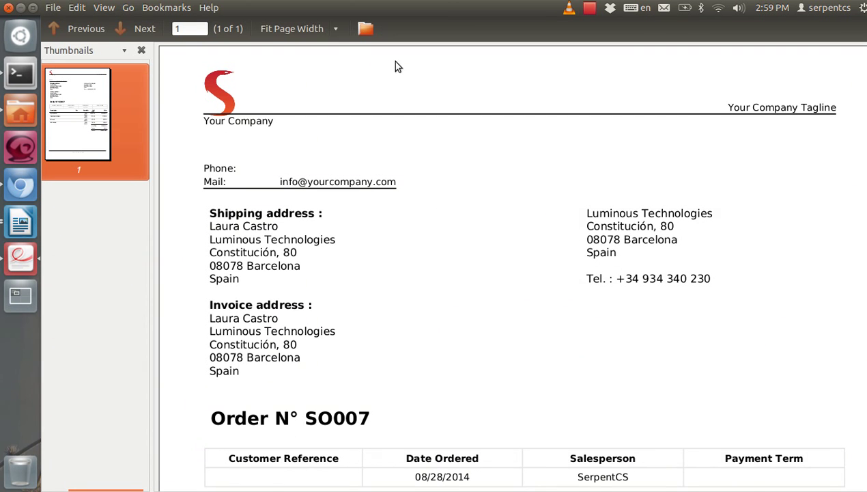
scroll(457, 295, "down", 6)
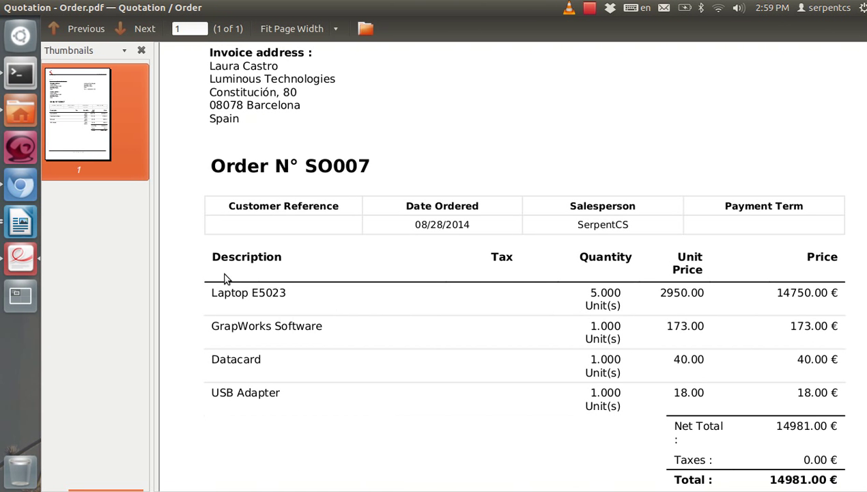
left_click_drag(214, 256, 287, 254)
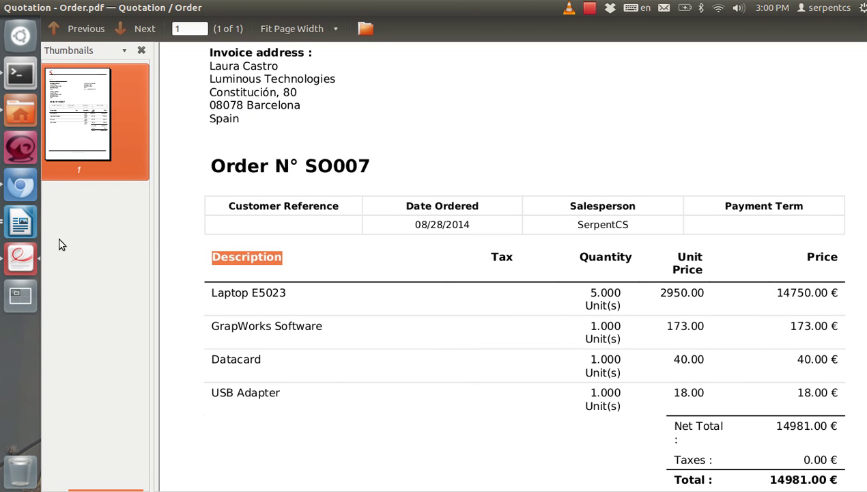
Rename the Description column heading to Name and save the template in its current format
left_click(20, 222)
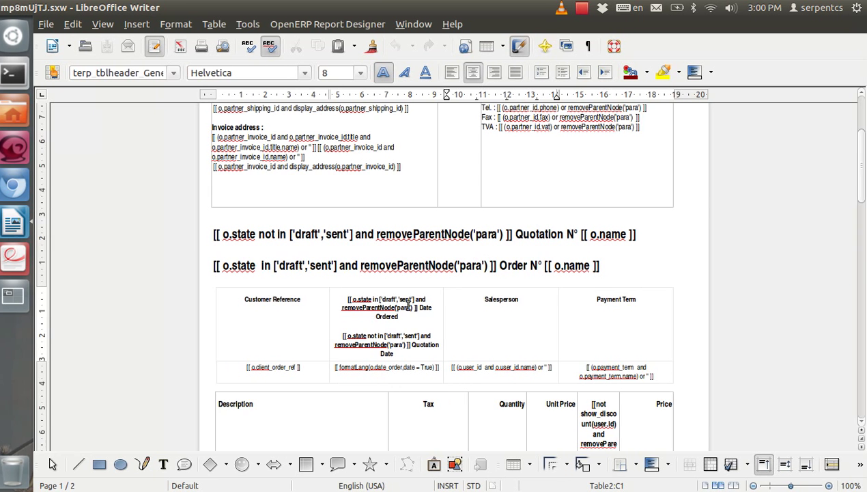
scroll(415, 310, "down", 3)
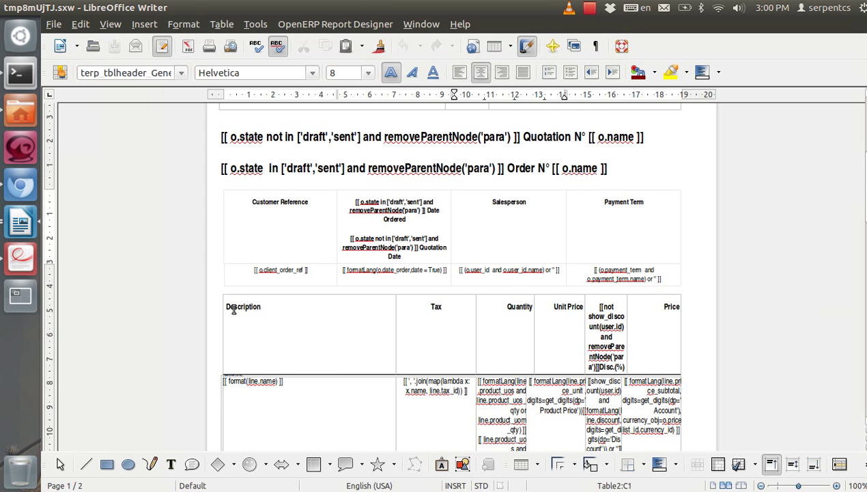
left_click_drag(229, 306, 656, 332)
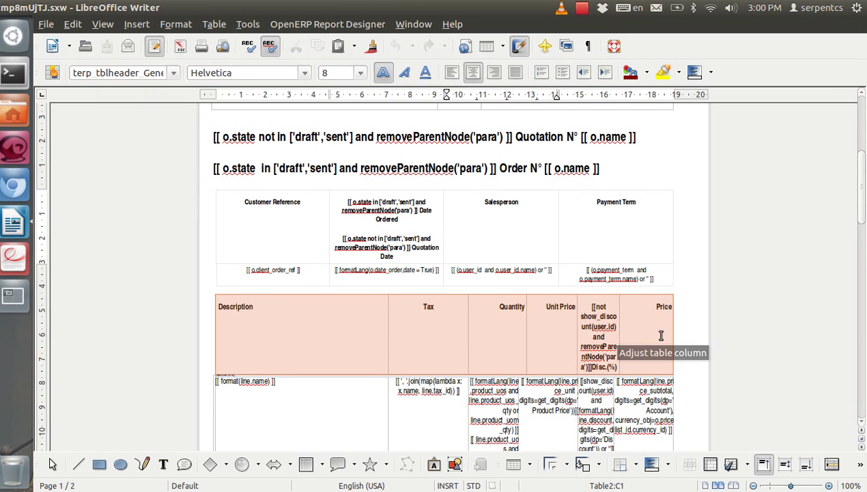
left_click(638, 329)
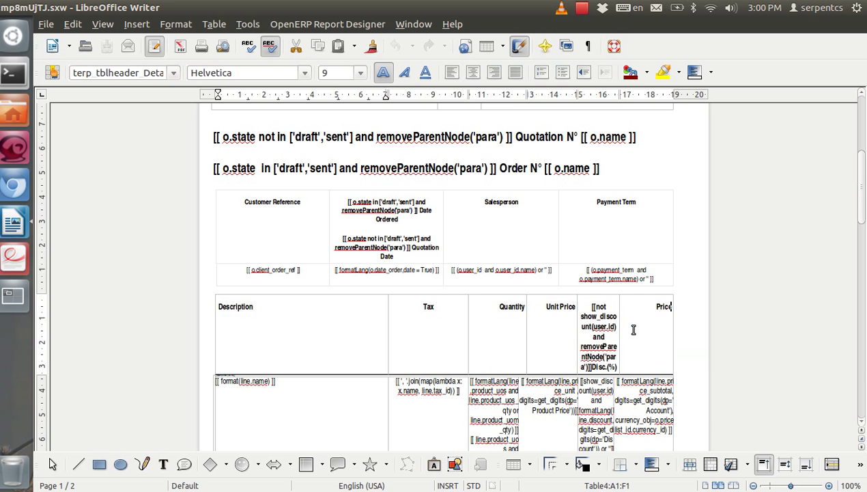
double_click(233, 306)
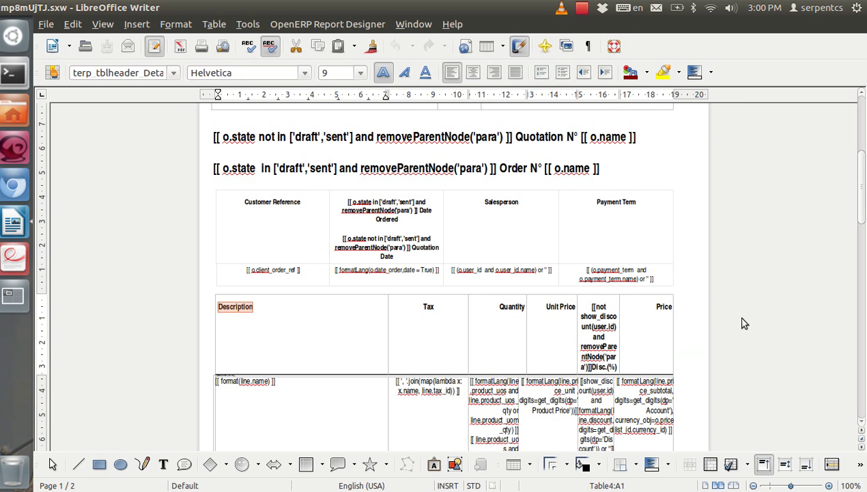
type("Name")
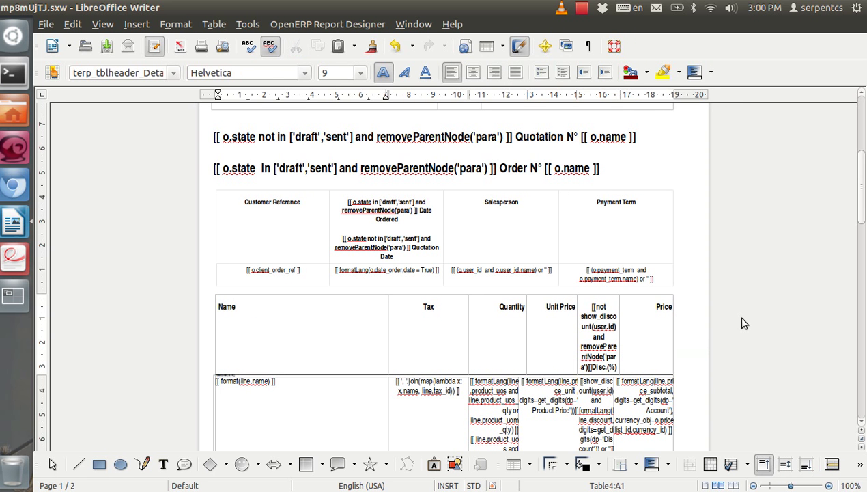
key("ctrl+s")
left_click(461, 225)
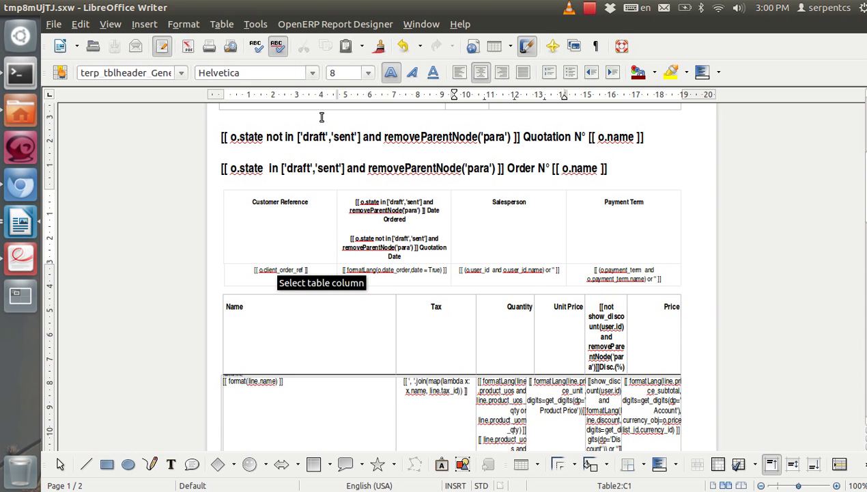
Send the edited report template back to the OpenERP server
left_click(324, 25)
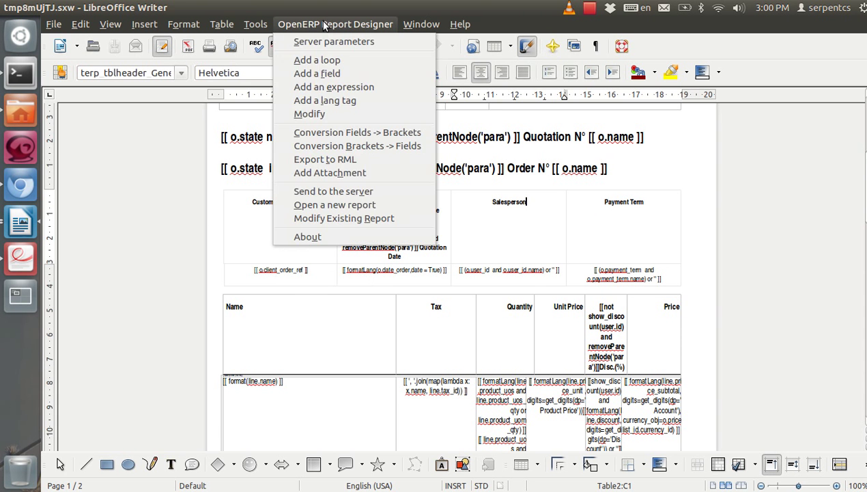
left_click(343, 193)
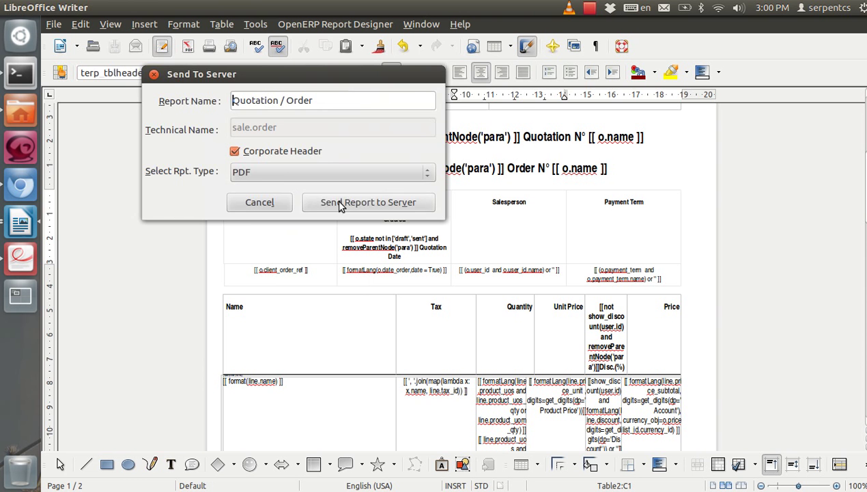
left_click(335, 205)
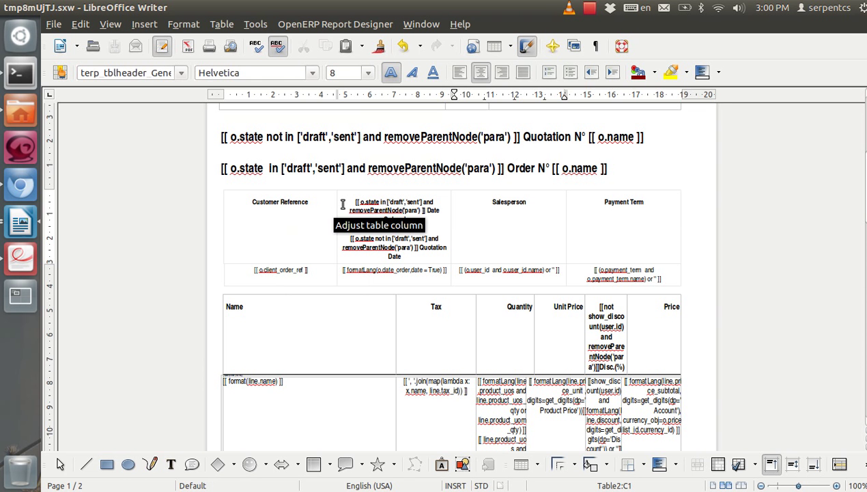
Reprint SO007 as the Quotation / Order PDF and open the download
left_click(21, 184)
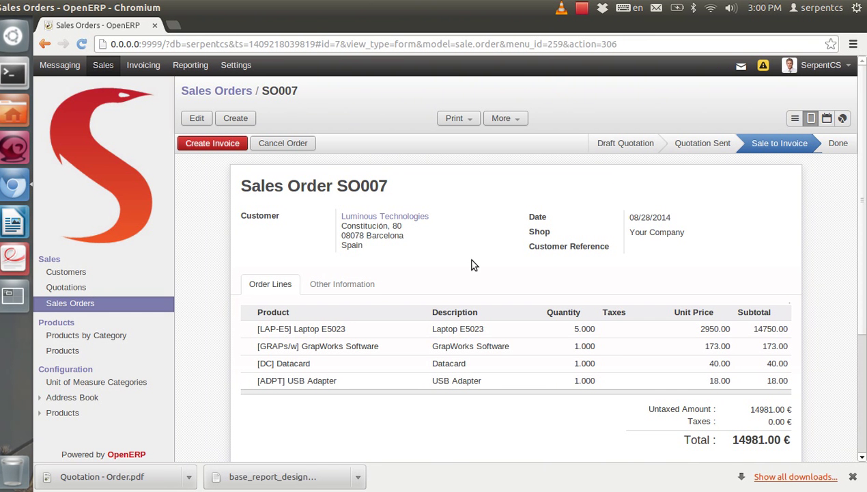
left_click(457, 118)
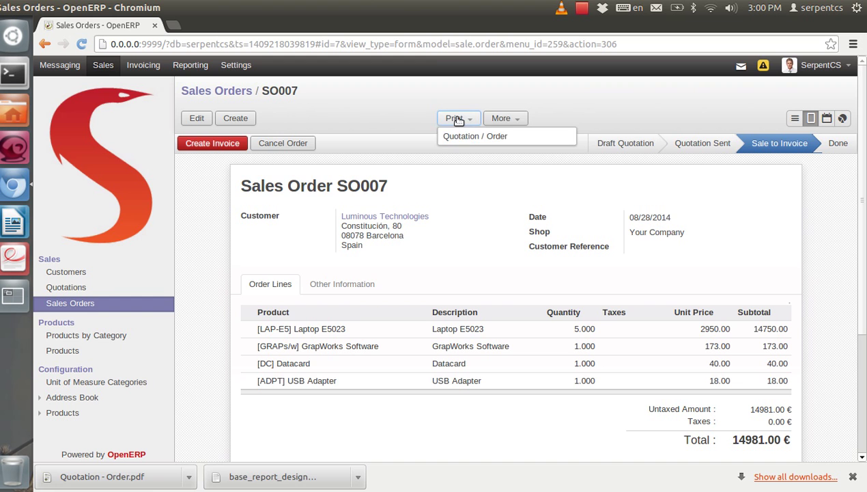
left_click(465, 138)
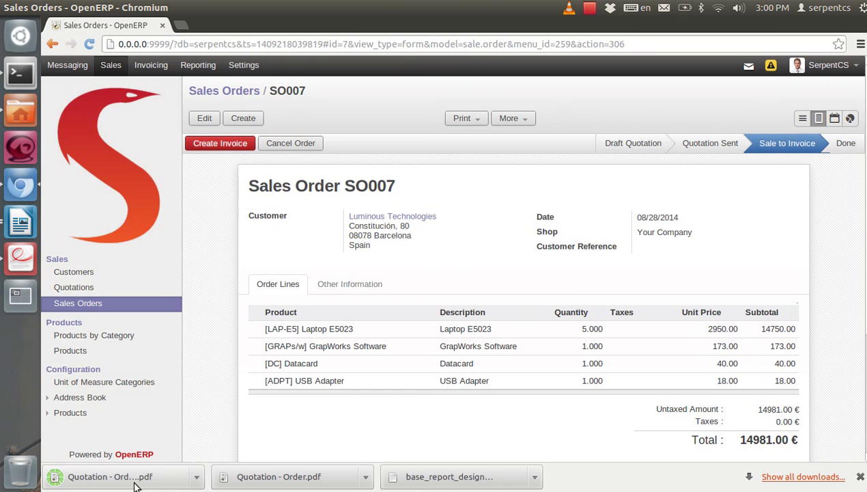
left_click(138, 483)
Check the maximized PDF's order table: its first column heading reads Name
double_click(361, 26)
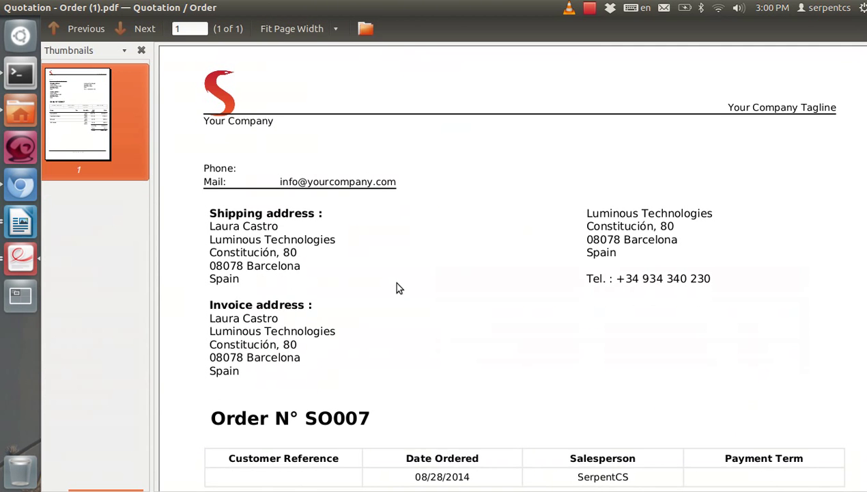
scroll(395, 287, "down", 5)
scroll(393, 287, "down", 3)
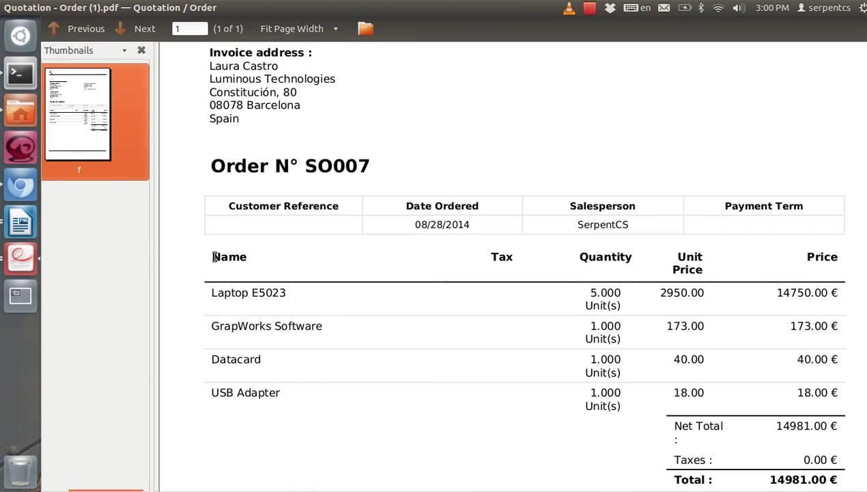
left_click_drag(210, 257, 262, 267)
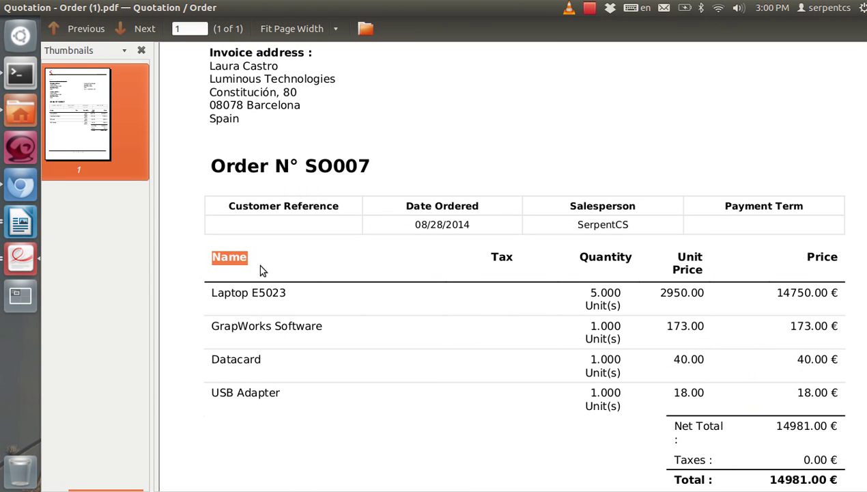
left_click(259, 266)
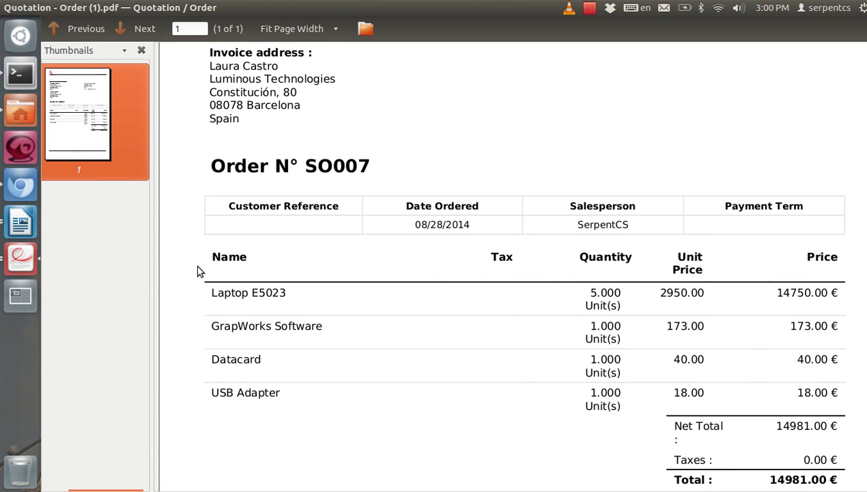
left_click(21, 223)
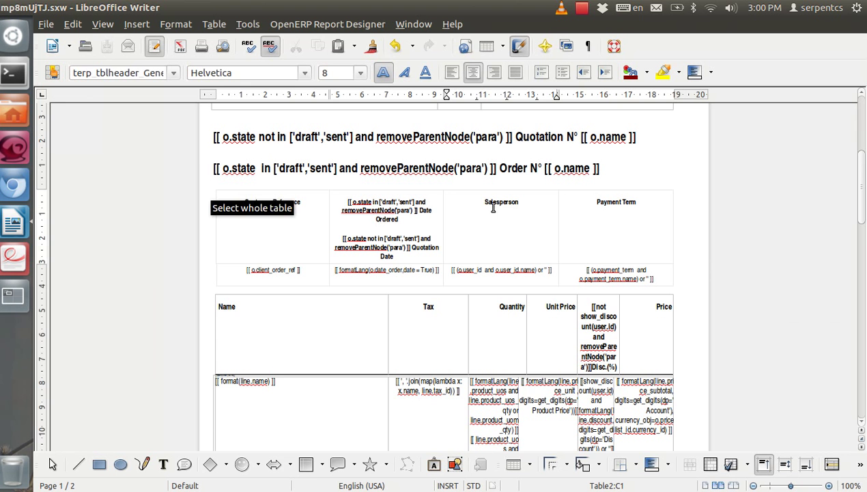
Scroll through the Writer template to find the order header table under Order N°
double_click(500, 201)
scroll(471, 333, "down", 4)
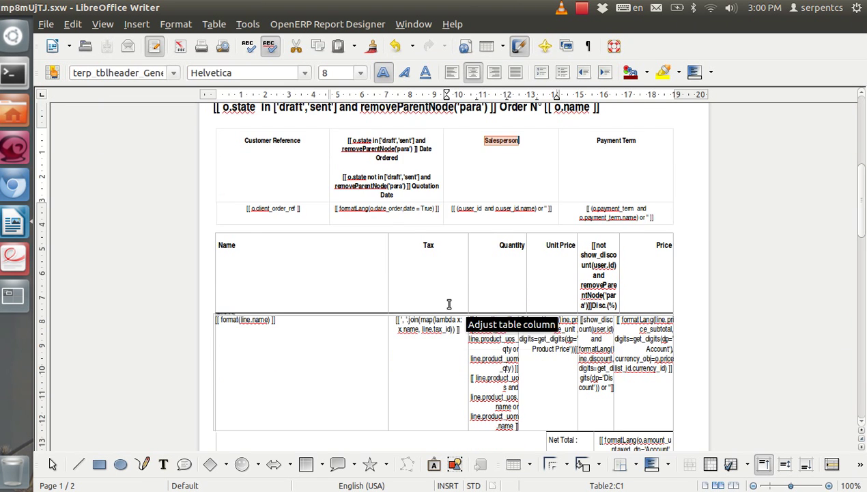
scroll(449, 302, "up", 5)
scroll(346, 289, "up", 5)
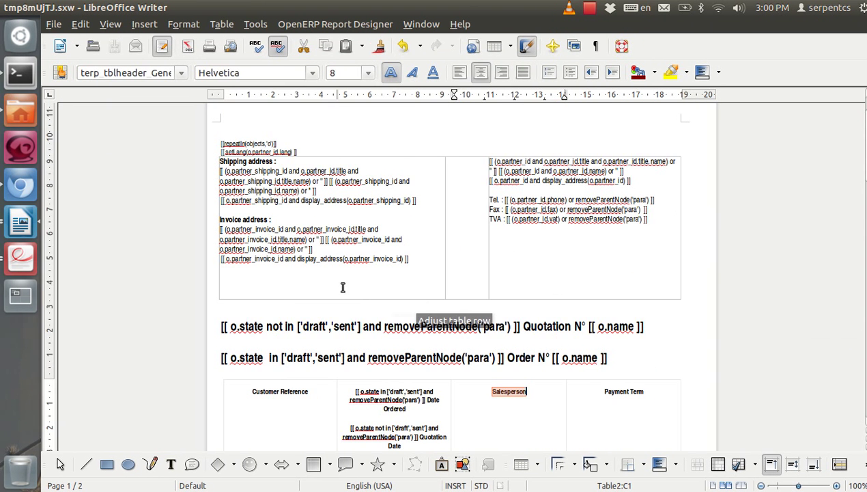
scroll(499, 253, "down", 5)
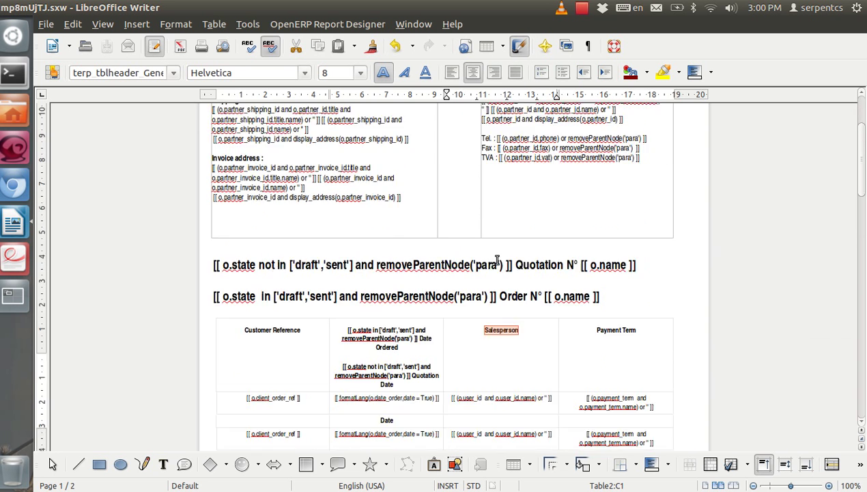
scroll(502, 250, "down", 2)
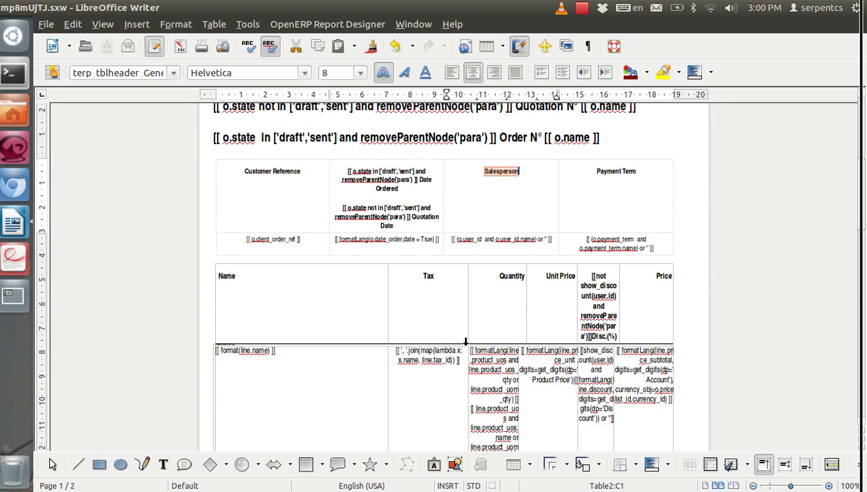
scroll(463, 349, "down", 2)
scroll(320, 307, "up", 2)
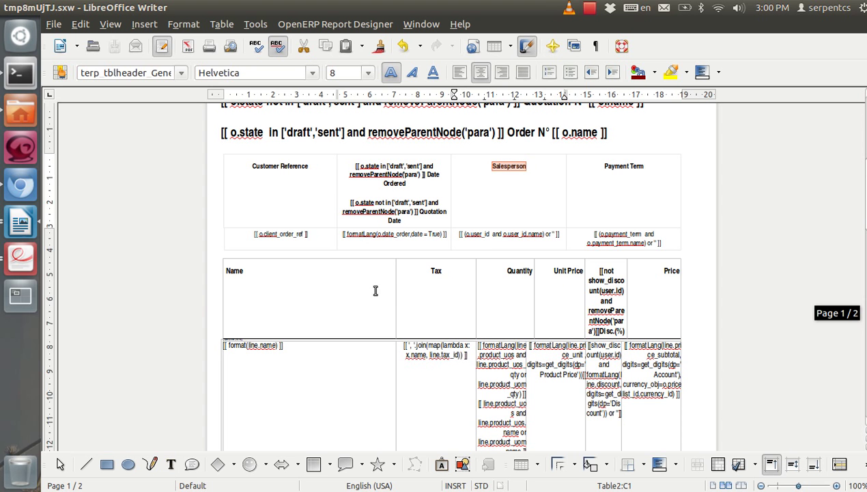
scroll(398, 317, "up", 2)
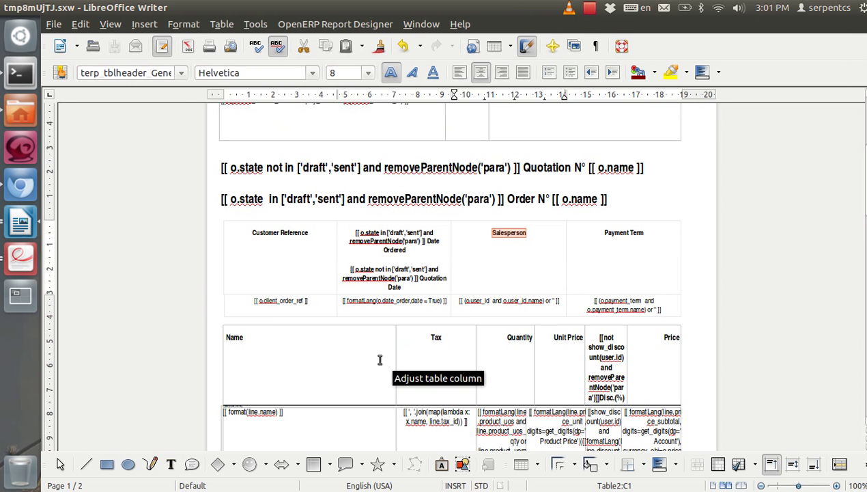
scroll(306, 329, "down", 8)
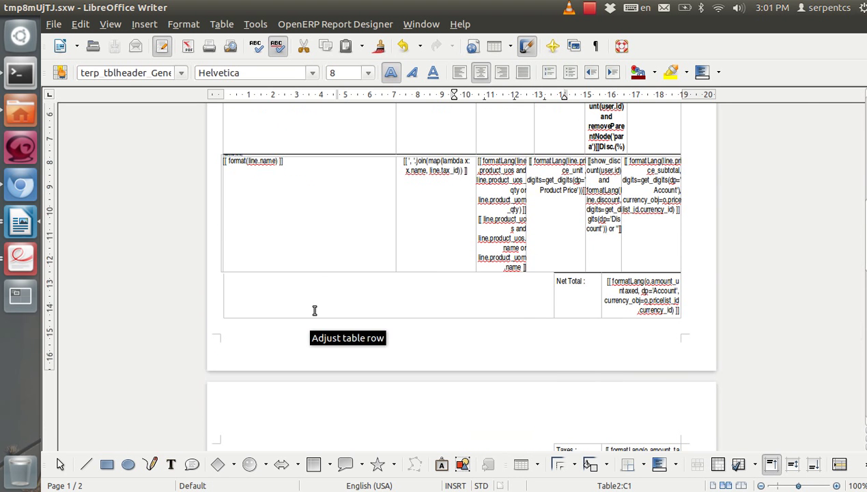
scroll(315, 310, "up", 4)
scroll(315, 311, "up", 2)
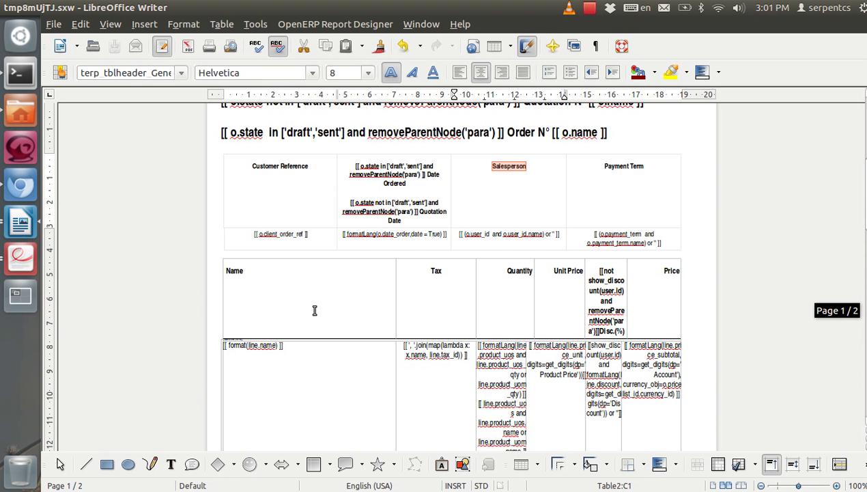
scroll(321, 318, "up", 2)
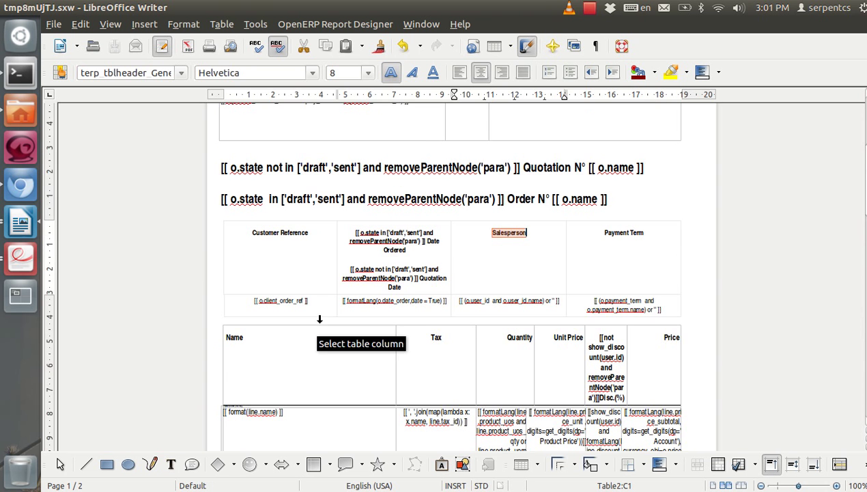
left_click(617, 256)
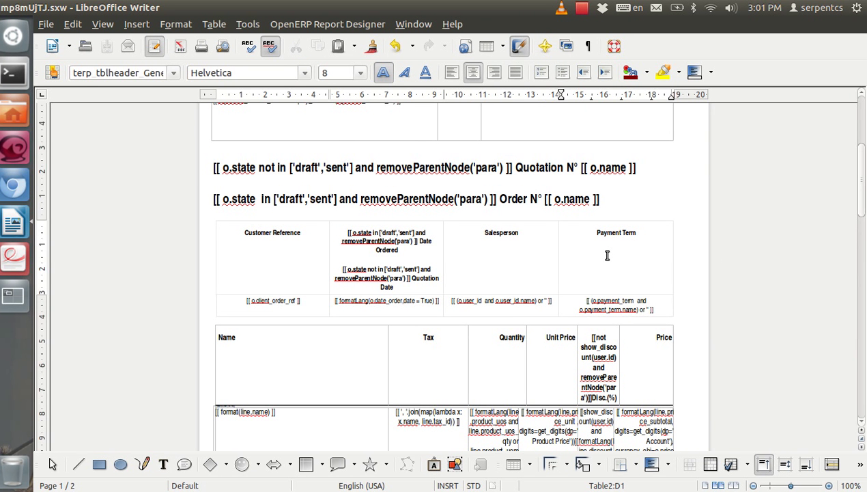
Inspect the Customer Reference cell's client_order_ref expression by selecting it
left_click(293, 311)
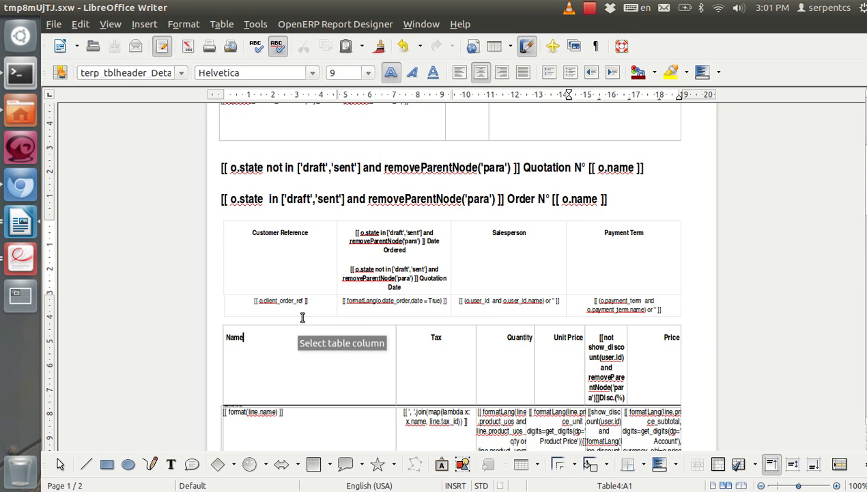
double_click(299, 300)
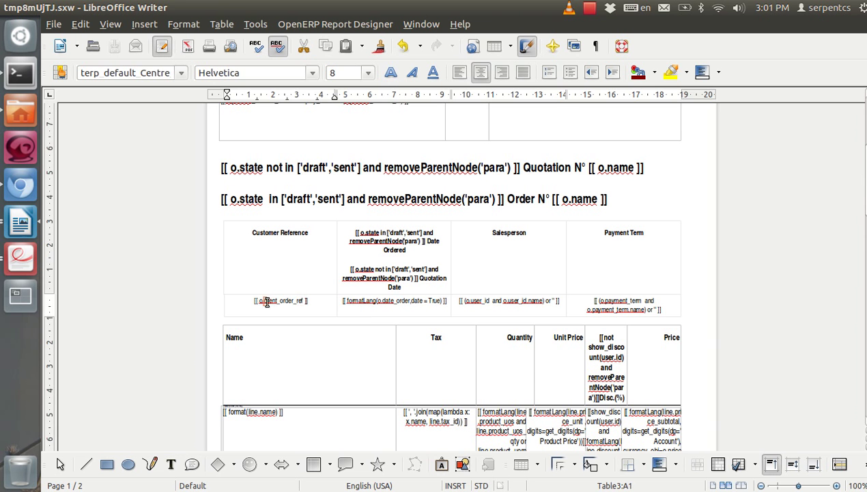
left_click_drag(259, 300, 303, 299)
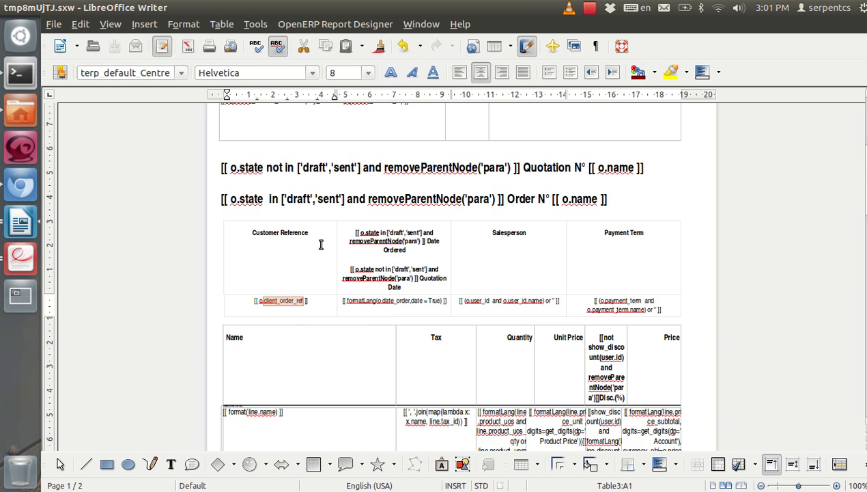
scroll(325, 284, "down", 5)
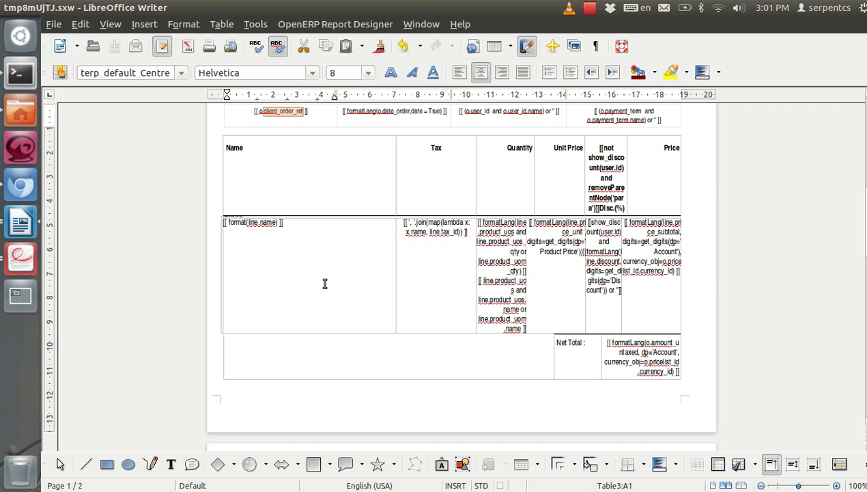
scroll(325, 284, "up", 6)
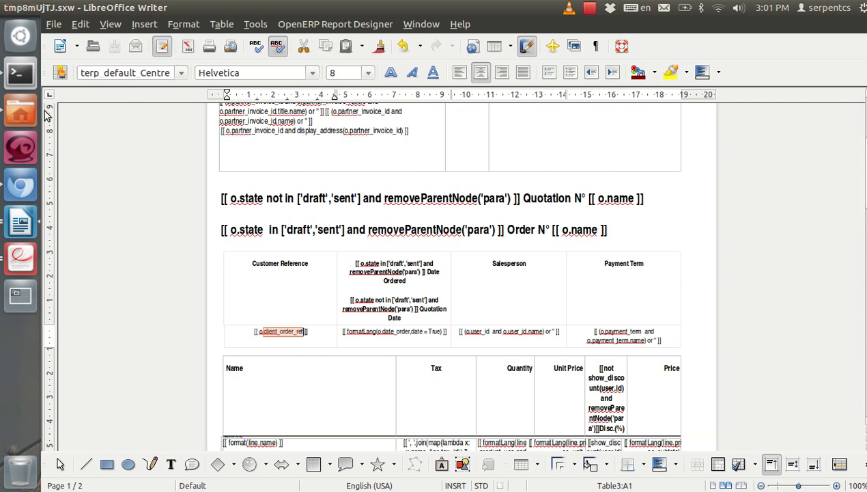
Edit SO007 and activate developer mode via About to reveal the Shop field's shop_id
left_click(24, 193)
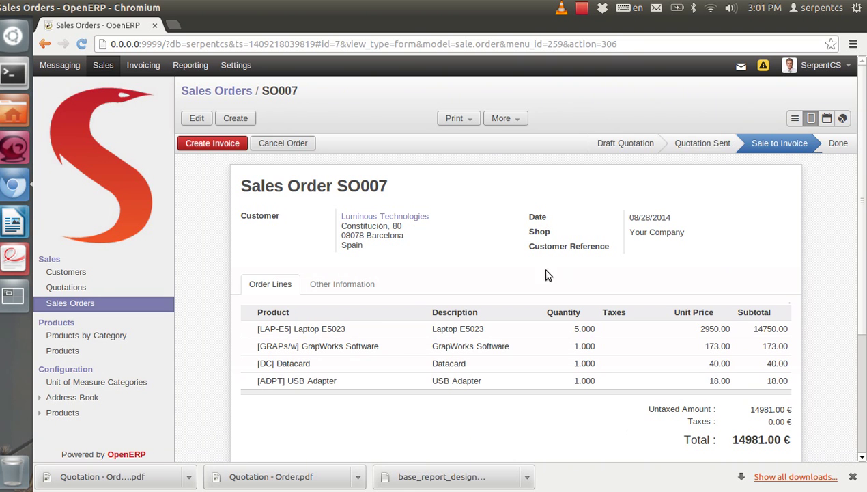
left_click(205, 118)
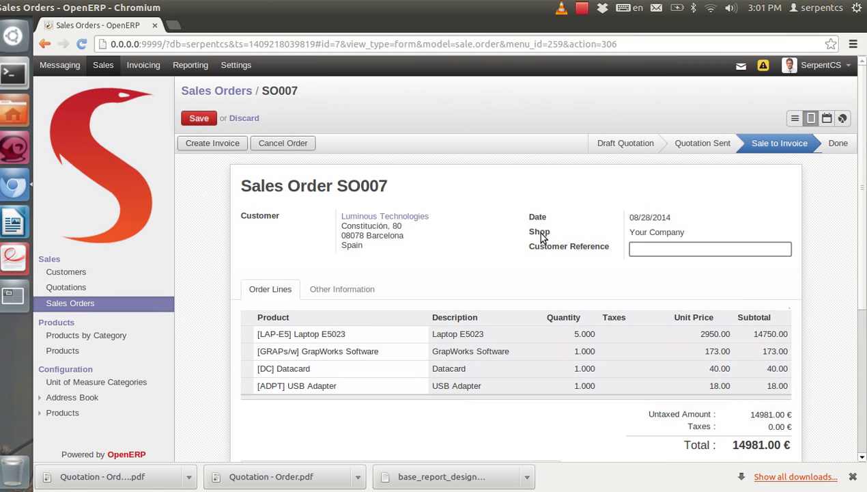
left_click(819, 65)
left_click(811, 88)
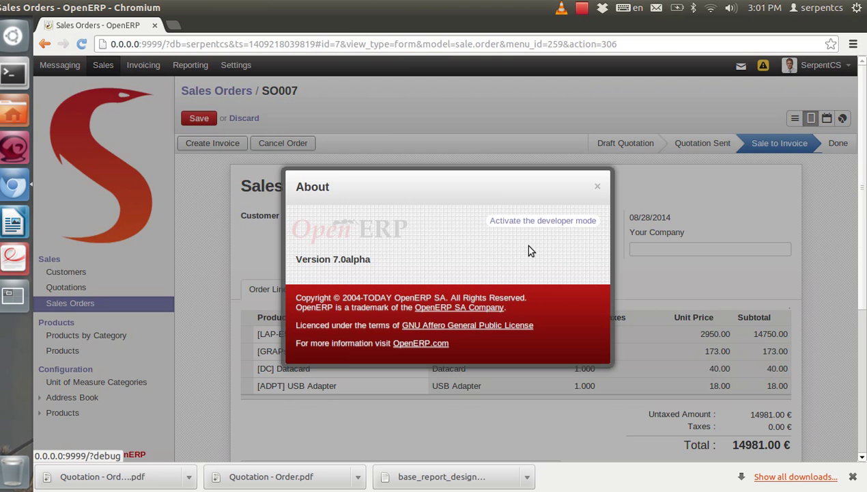
left_click(538, 220)
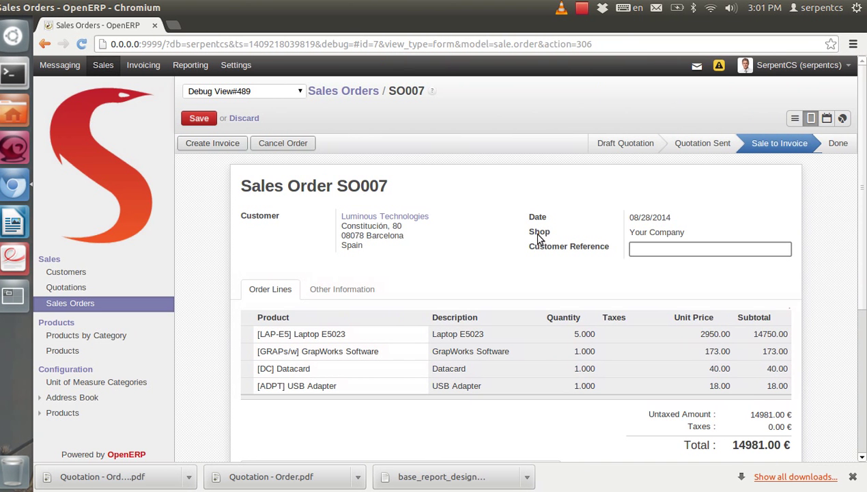
mouse_move(540, 235)
Replace the Customer Reference column heading with Shop
left_click(21, 223)
scroll(310, 287, "up", 3)
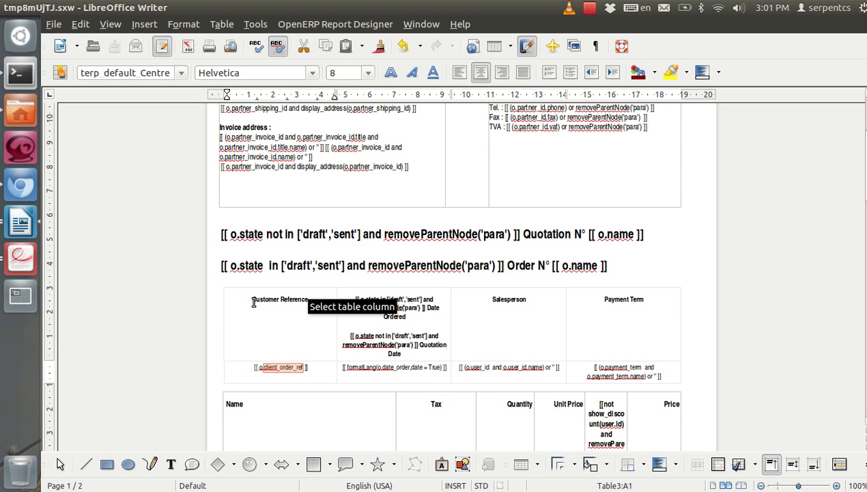
left_click_drag(253, 303, 307, 298)
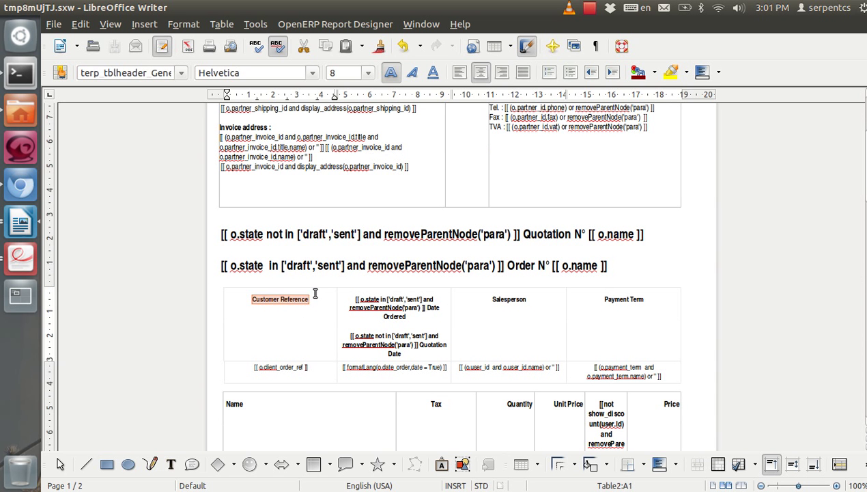
type("Shop")
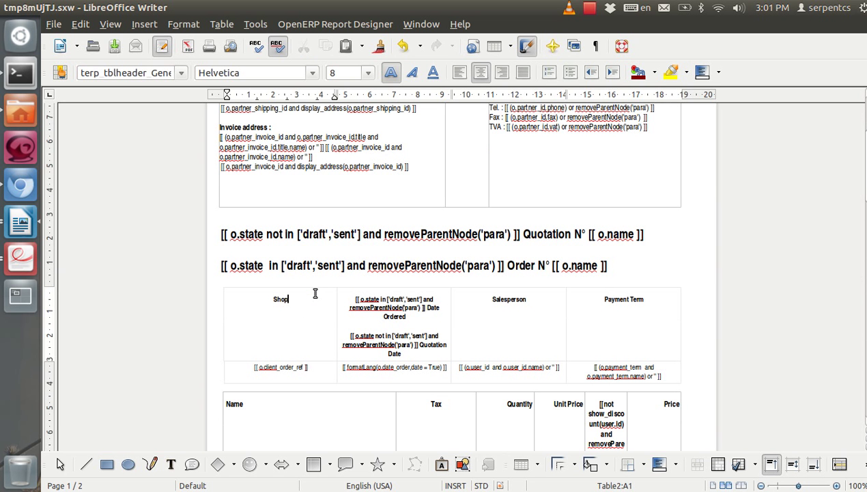
Change the cell expression to o.shop_id and o.shop_id.name or ''
left_click(269, 371)
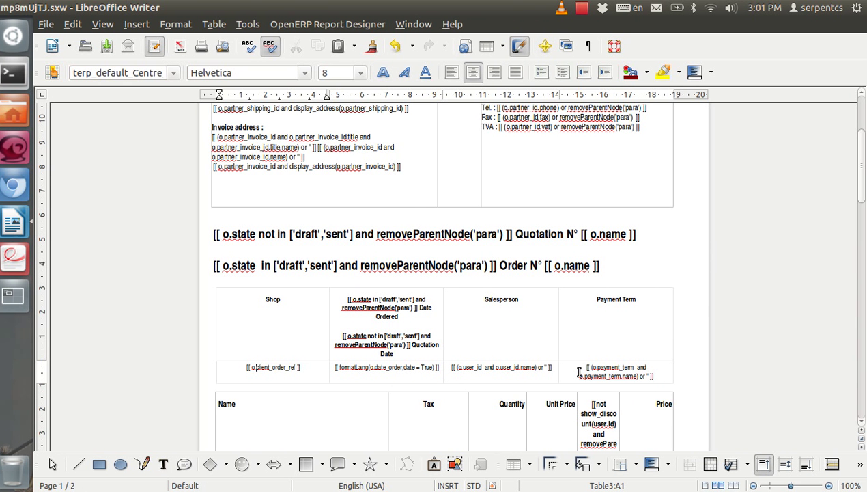
key("shift+Right")
key("shift+Right")
key("shift+Right")
key("shift+Right")
key("shift+Right")
key("shift+Right")
key("shift+Right")
key("shift+Right")
key("shift+Right")
key("shift+Right")
key("shift+Right")
key("shift+Right")
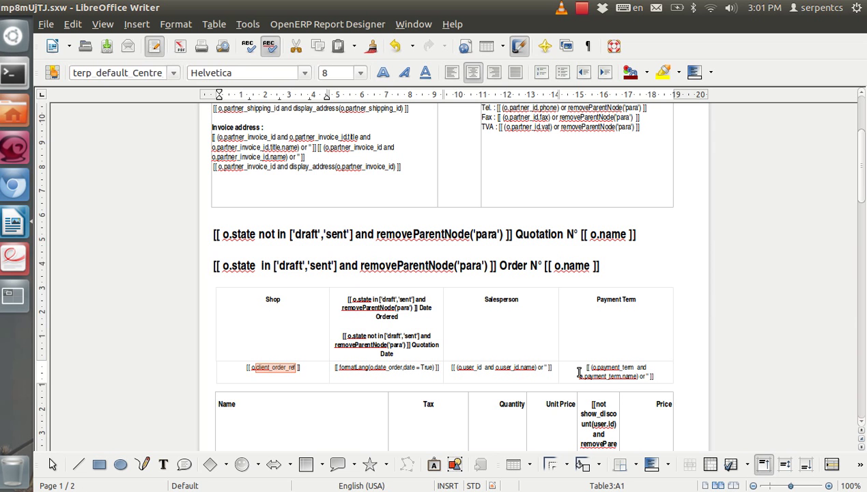
type("shop")
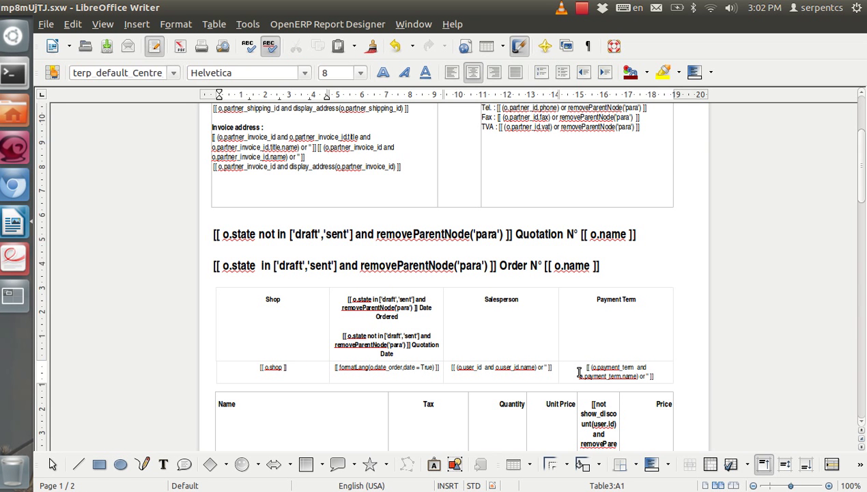
type("_id and o.shop_id.name")
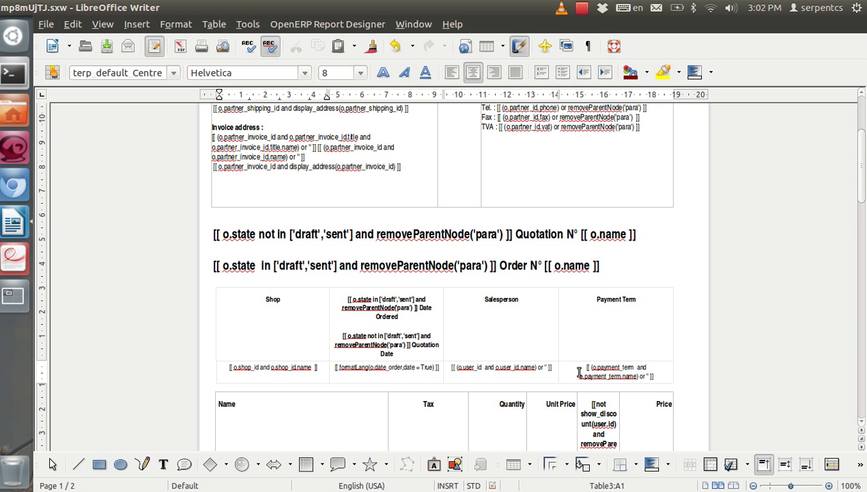
type(" or ''")
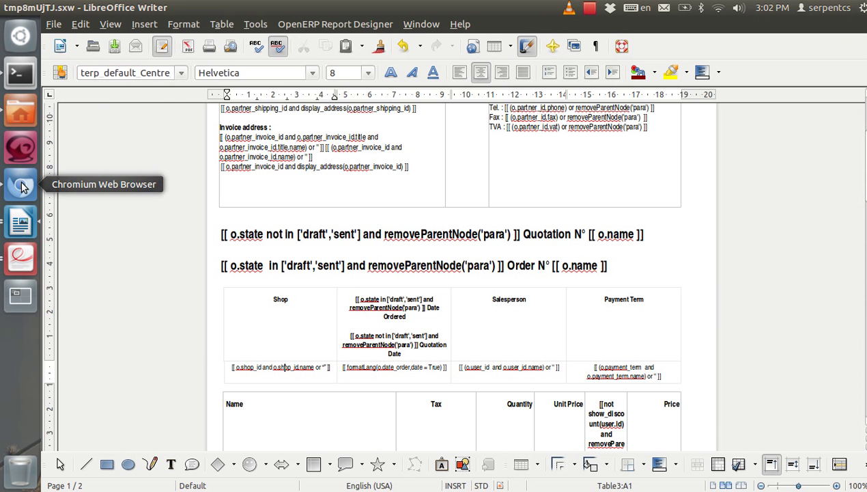
Save order SO007 and print its Quotation / Order report
left_click(21, 186)
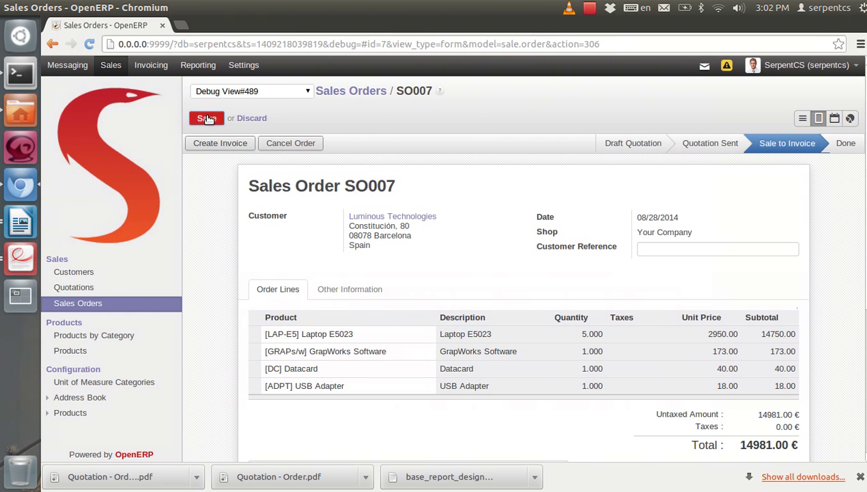
left_click(208, 118)
left_click(462, 119)
left_click(471, 139)
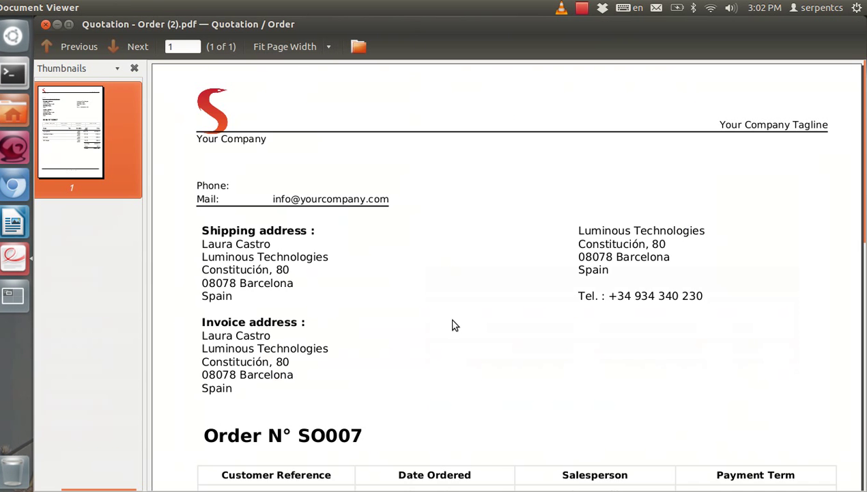
Review the downloaded PDF, which still shows Customer Reference, then close it
scroll(445, 302, "down", 5)
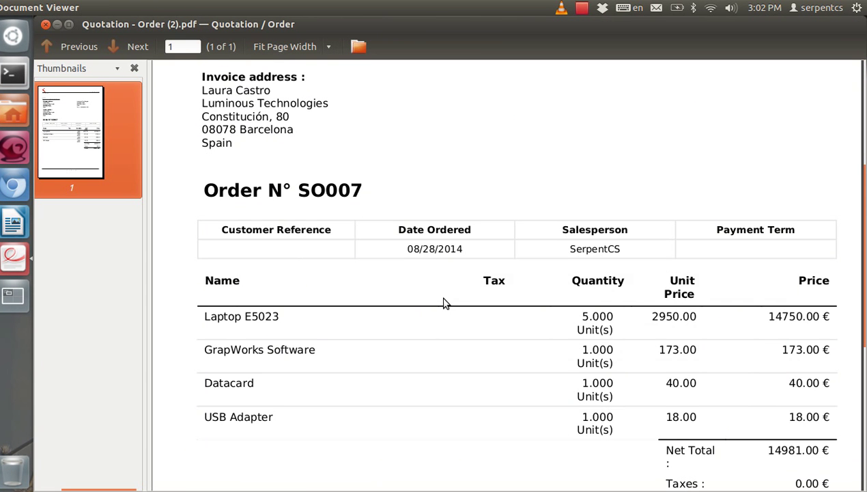
scroll(446, 302, "down", 5)
scroll(445, 301, "up", 6)
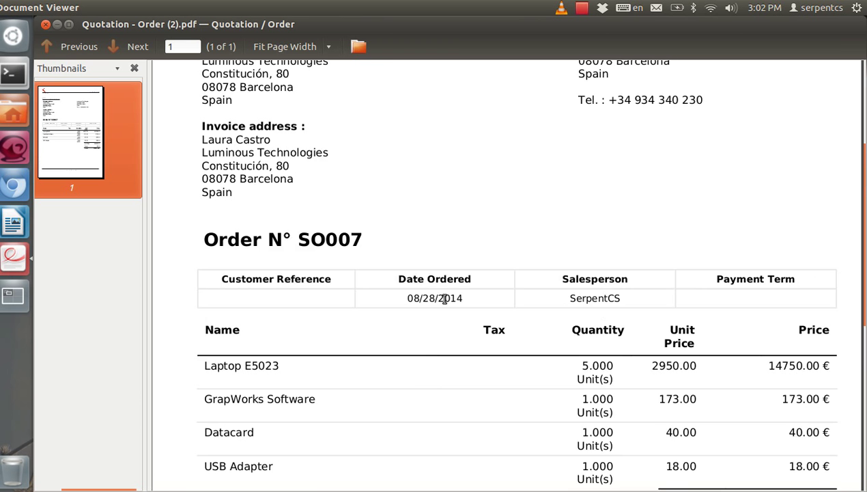
scroll(446, 301, "up", 3)
scroll(446, 301, "down", 2)
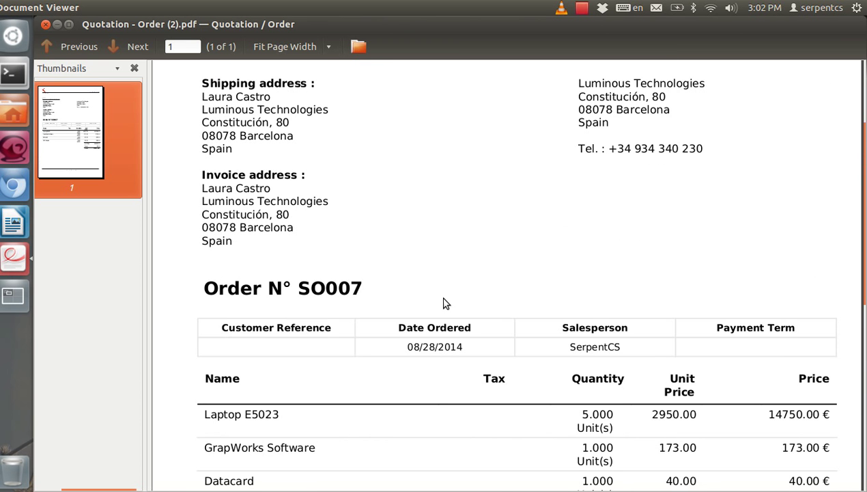
scroll(446, 302, "down", 3)
scroll(445, 282, "up", 5)
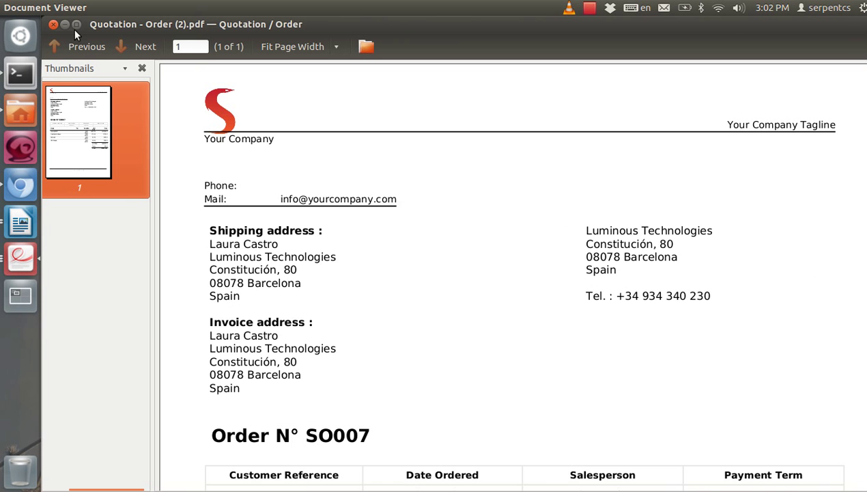
left_click(46, 24)
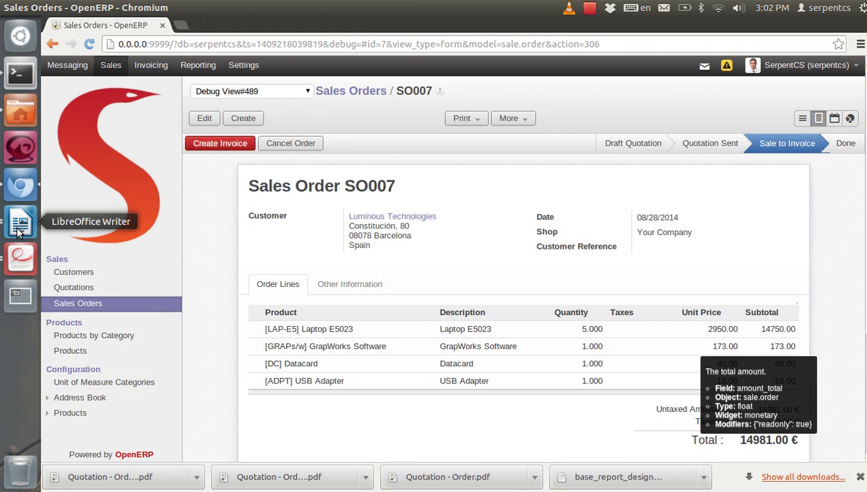
Send the edited template to the OpenERP server as the Quotation / Order PDF report
left_click(20, 226)
scroll(478, 293, "up", 5)
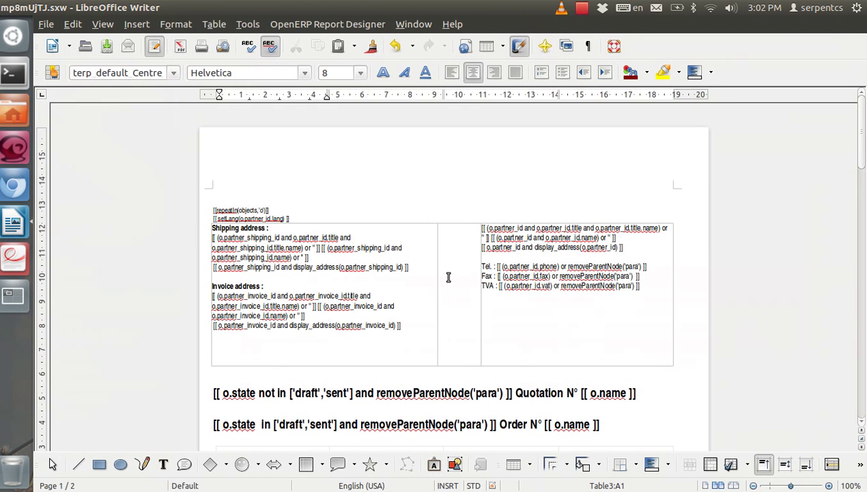
scroll(420, 313, "down", 2)
scroll(453, 294, "down", 4)
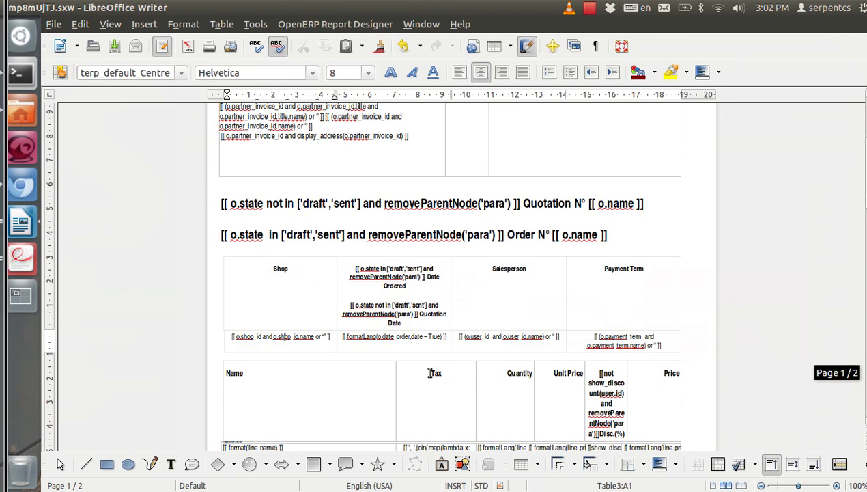
left_click(431, 373)
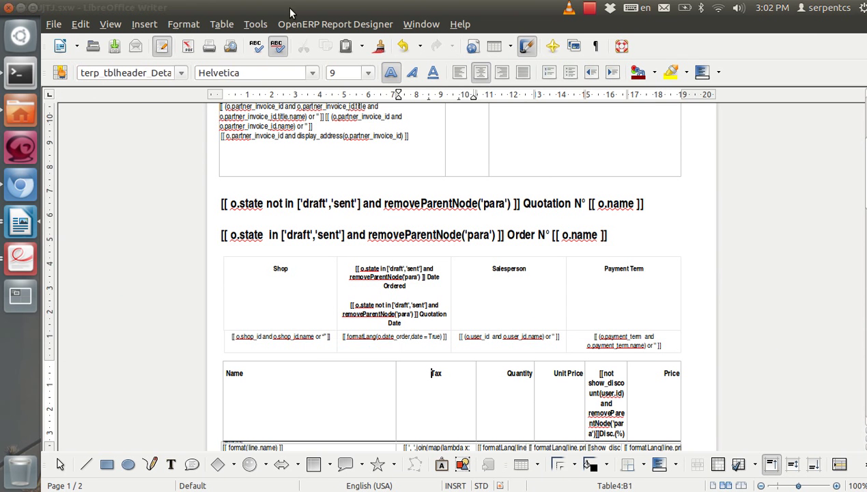
left_click(331, 25)
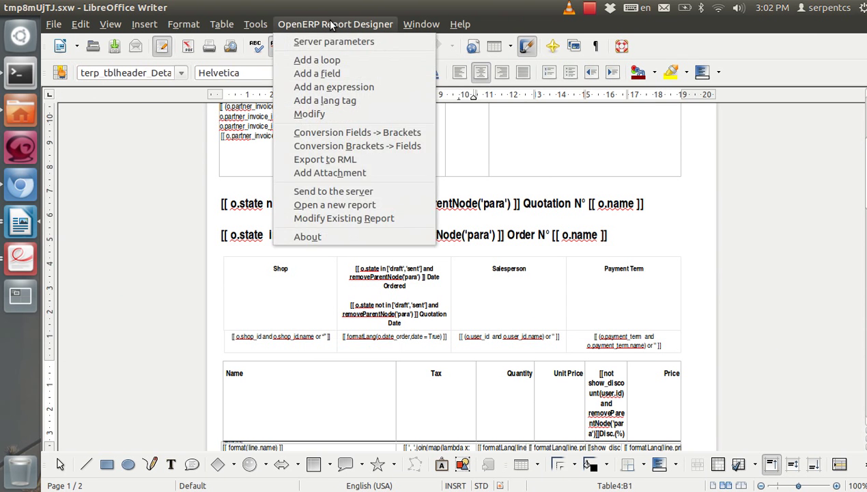
left_click(318, 196)
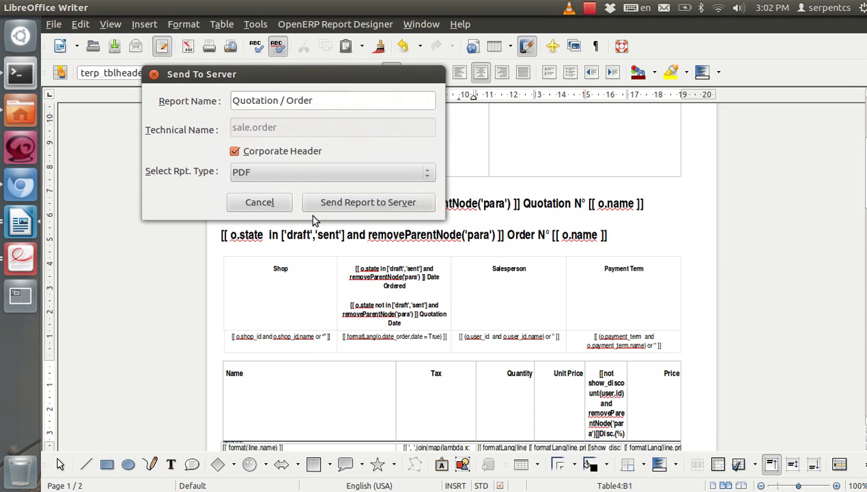
key("ctrl+s")
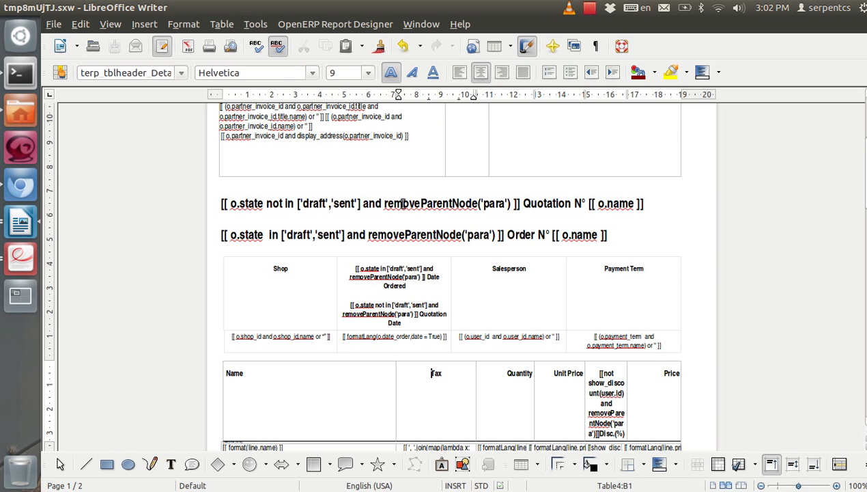
left_click(20, 184)
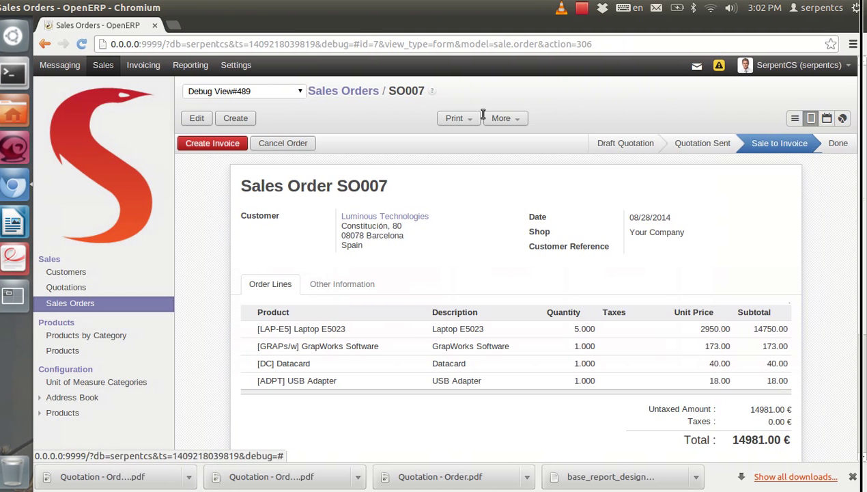
Reprint Quotation / Order and check the PDF's new Shop column, which is still blank
left_click(461, 120)
left_click(457, 136)
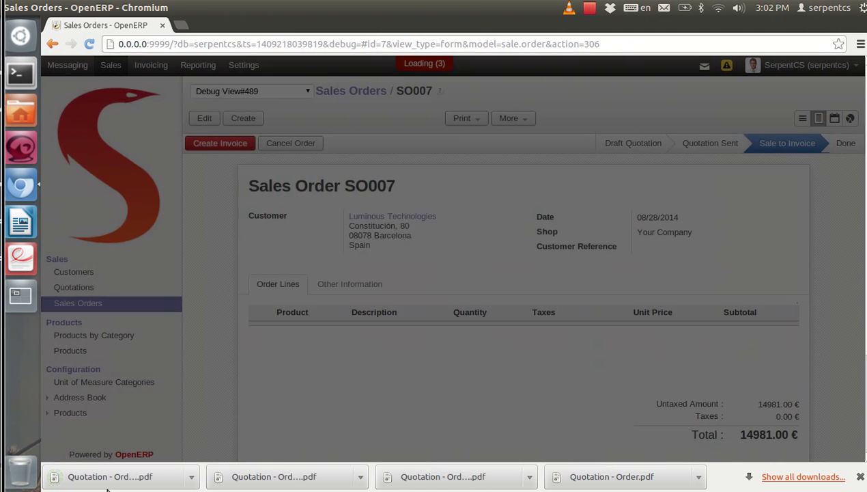
left_click(106, 483)
scroll(485, 283, "down", 5)
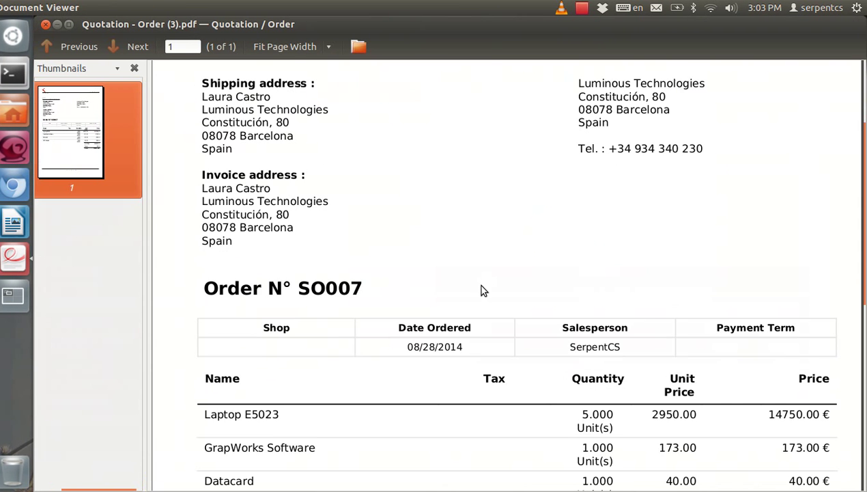
left_click_drag(263, 230, 277, 257)
left_click(304, 239)
left_click(281, 246)
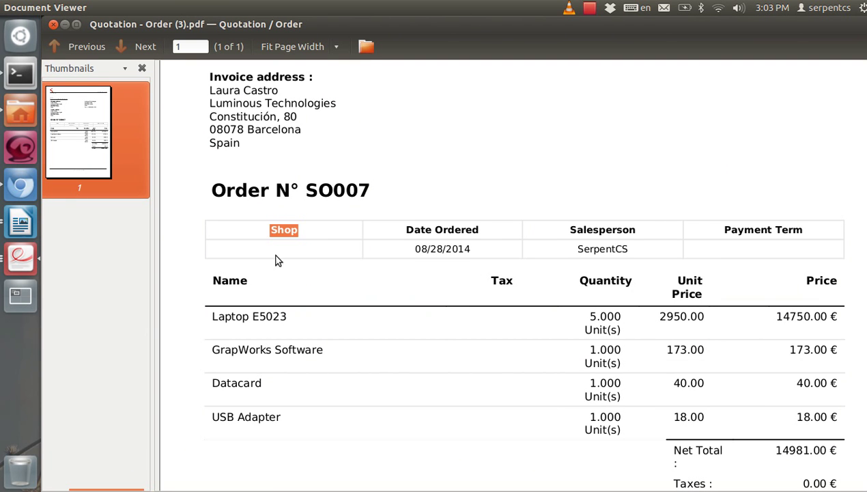
Close the PDF and put sales order SO007 back into edit mode
left_click(53, 26)
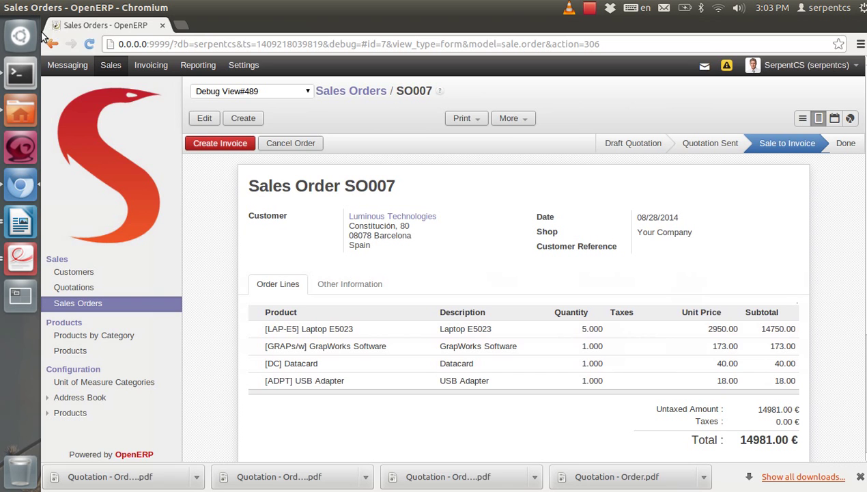
left_click(205, 118)
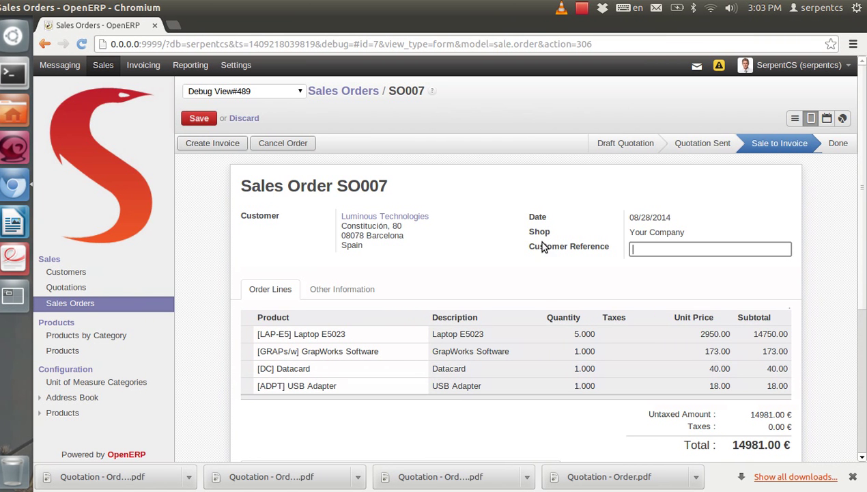
left_click(12, 222)
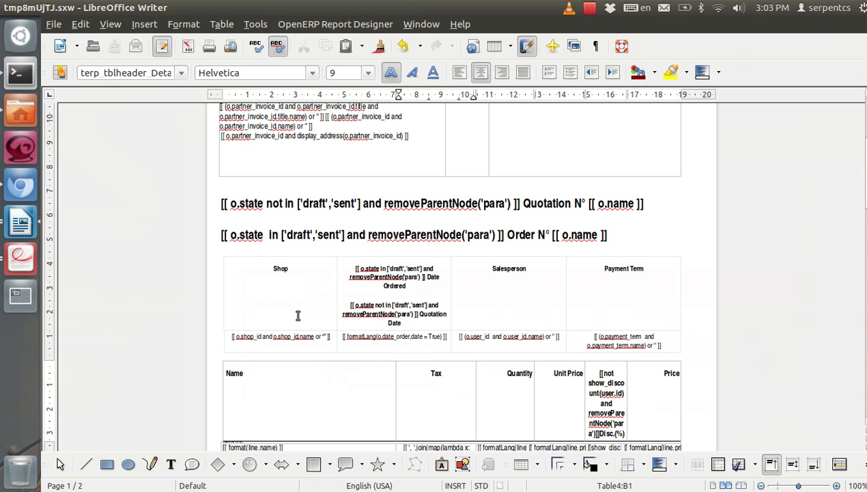
Change the Shop value cell's expression to [[ o.shop_id.name ]]
left_click(288, 298)
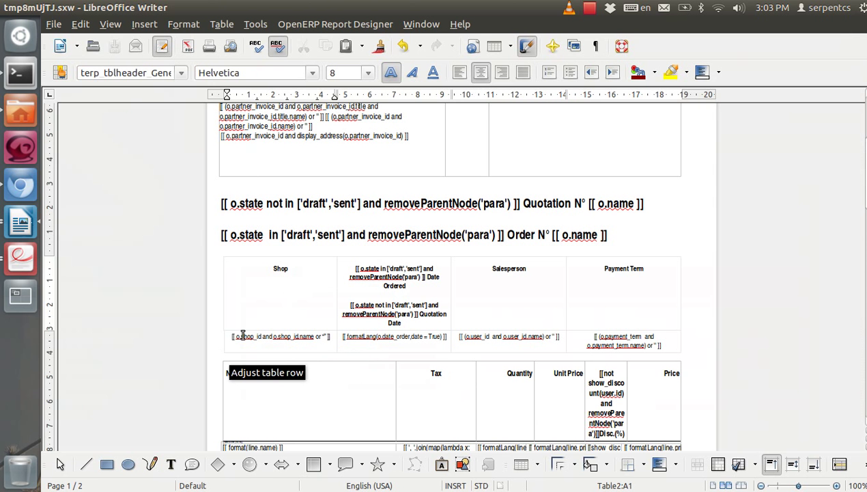
left_click(305, 332)
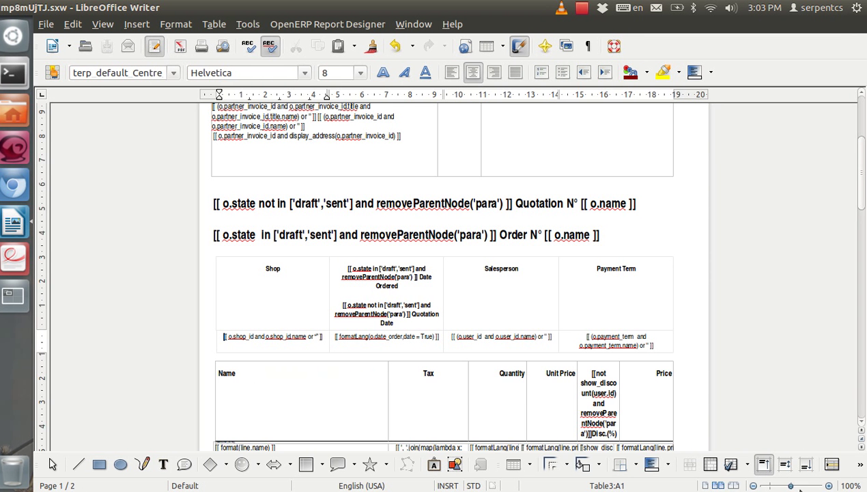
left_click_drag(791, 486, 793, 486)
scroll(300, 334, "down", 10)
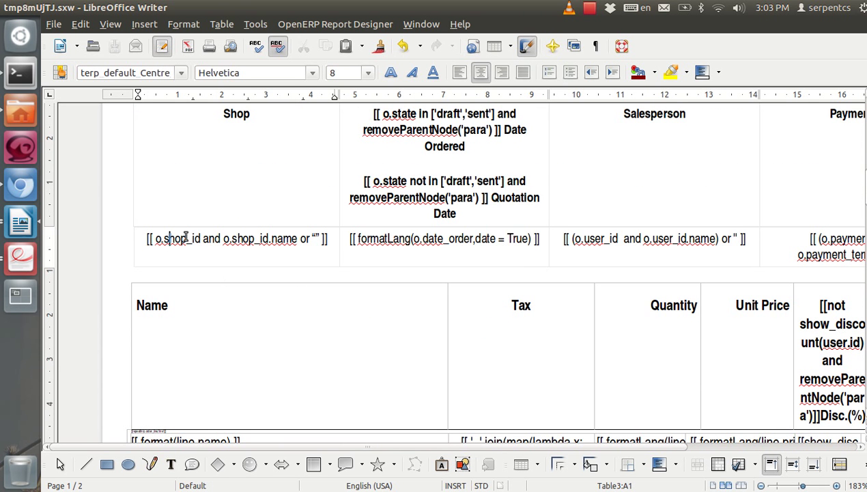
left_click_drag(230, 243, 311, 234)
left_click(311, 236)
type("\"")
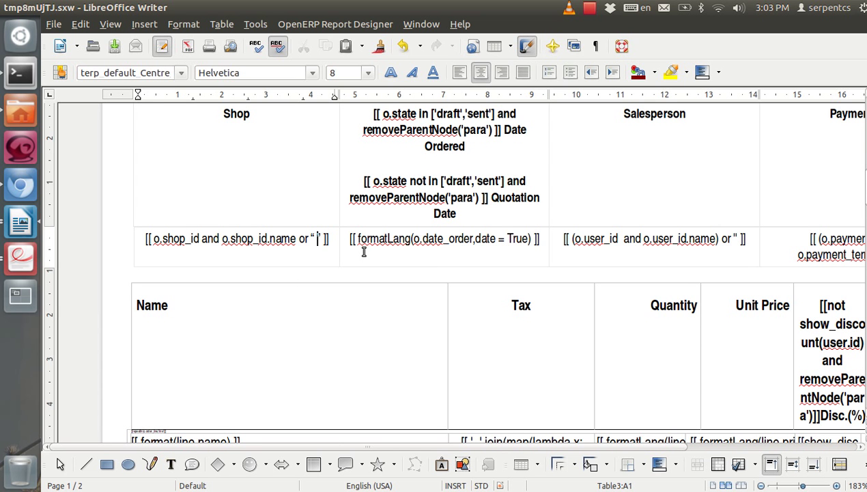
key("shift+Left")
key("shift+Left")
key("shift+Left")
key("shift+Left")
key("shift+Left")
key("shift+Left")
key("shift+Left")
key("shift+Left")
key("shift+Left")
key("shift+Left")
key("shift+Left")
key("shift+Left")
key("shift+Left")
key("shift+Left")
key("shift+Left")
key("shift+Left")
key("shift+Left")
key("shift+Left")
key("shift+Left")
key("shift+Left")
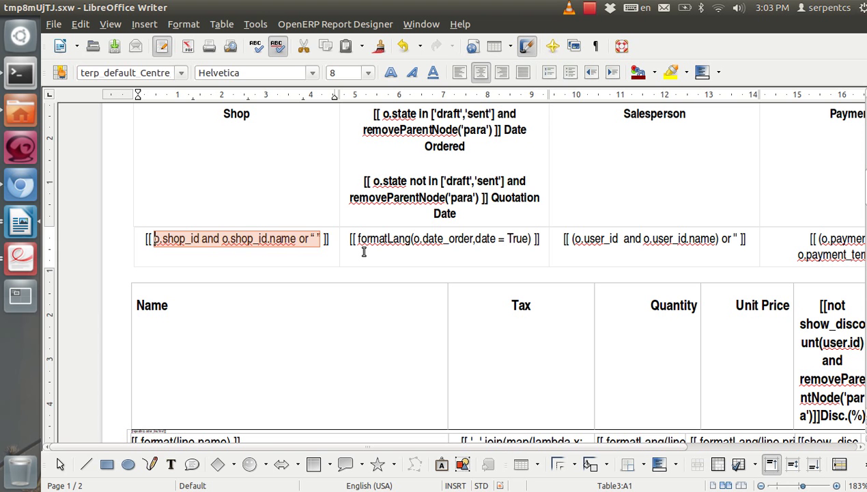
type("o.shop")
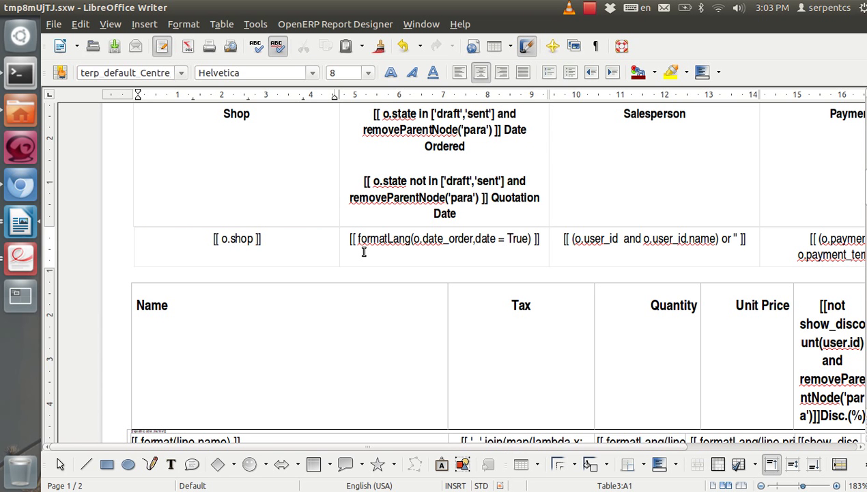
type("_id")
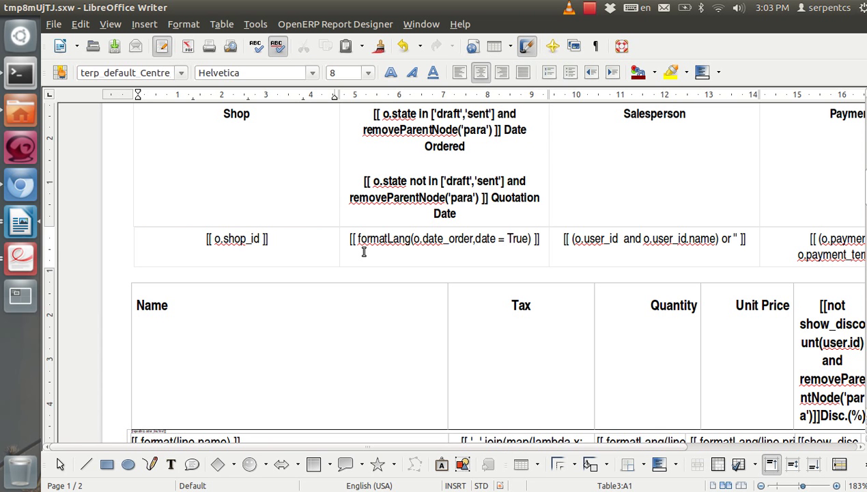
type(".name")
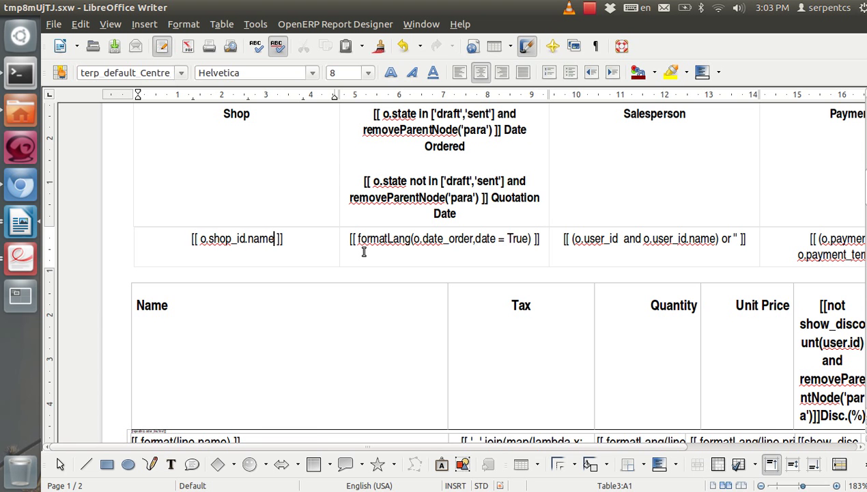
Save the template and send the report to the server
key("ctrl+s")
left_click(325, 25)
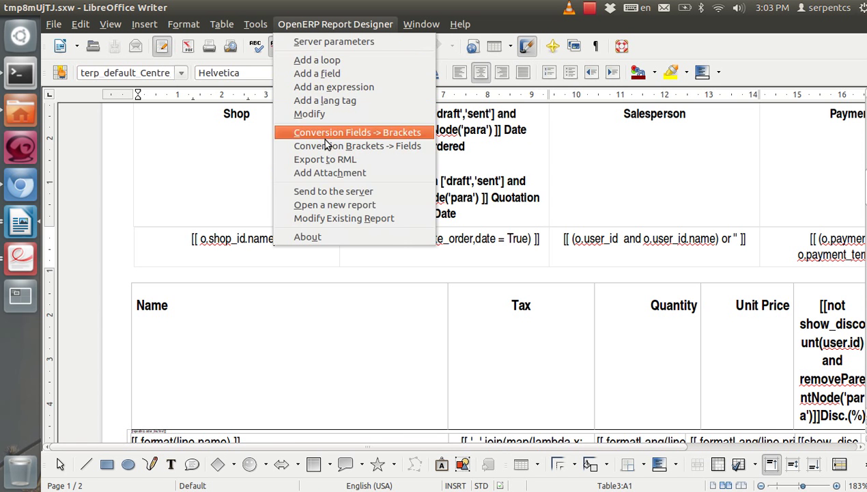
left_click(341, 190)
left_click(344, 203)
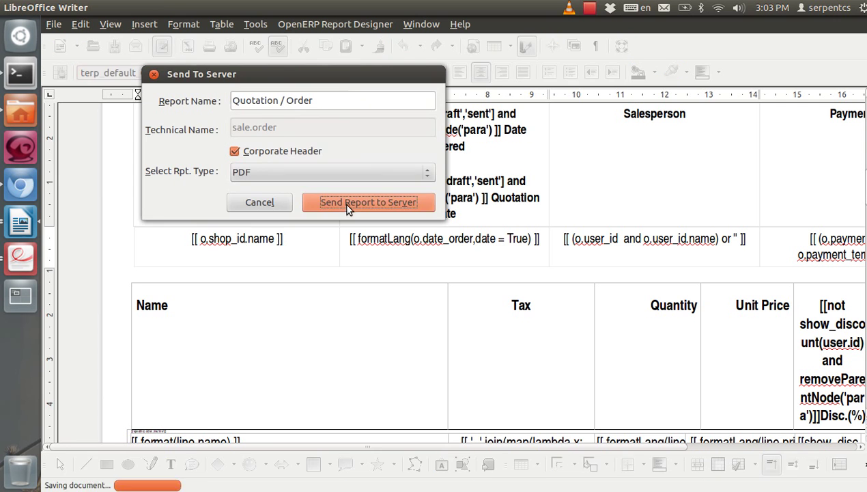
Reload OpenERP and print SO007's Quotation / Order report again
left_click(20, 185)
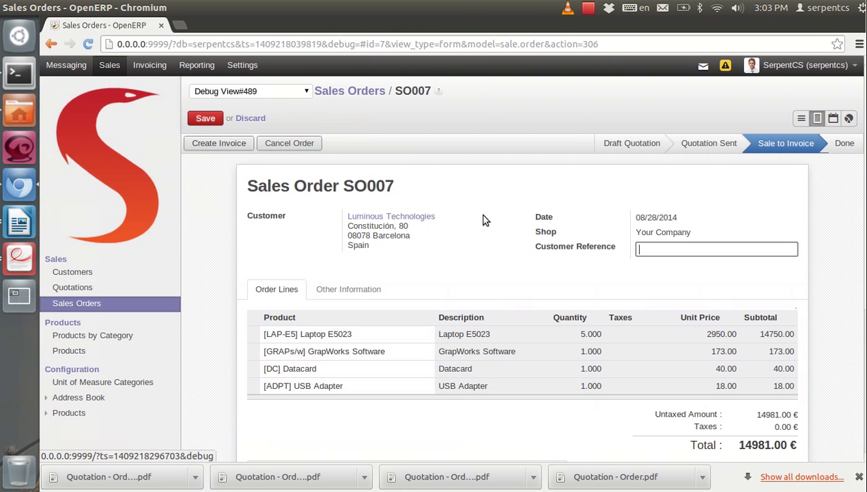
key("F5")
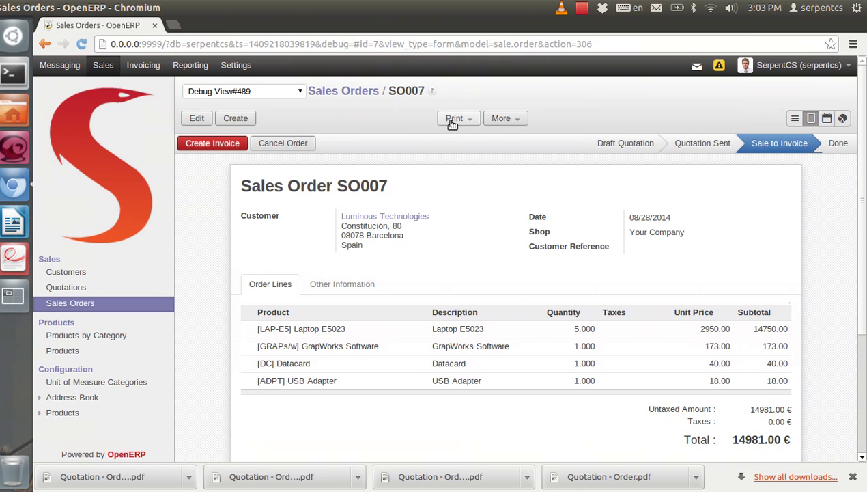
left_click(465, 118)
left_click(458, 118)
left_click(458, 118)
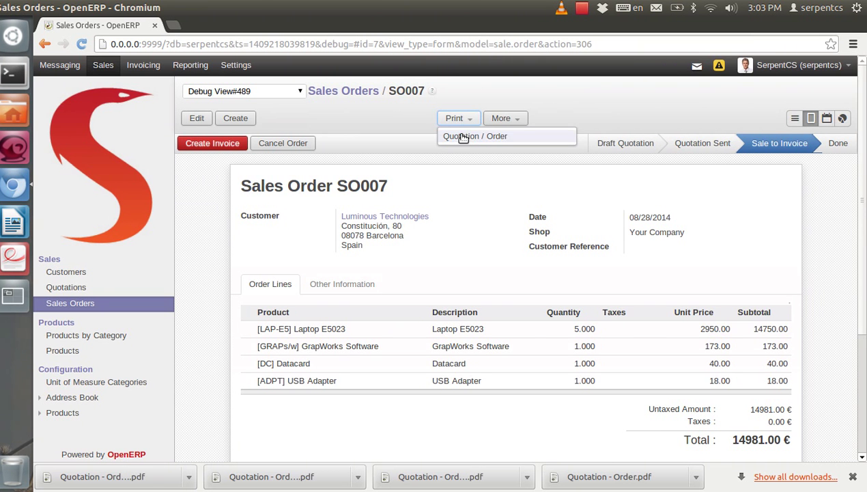
left_click(468, 136)
Open the new PDF and confirm the Shop cell shows Your Company
left_click(82, 476)
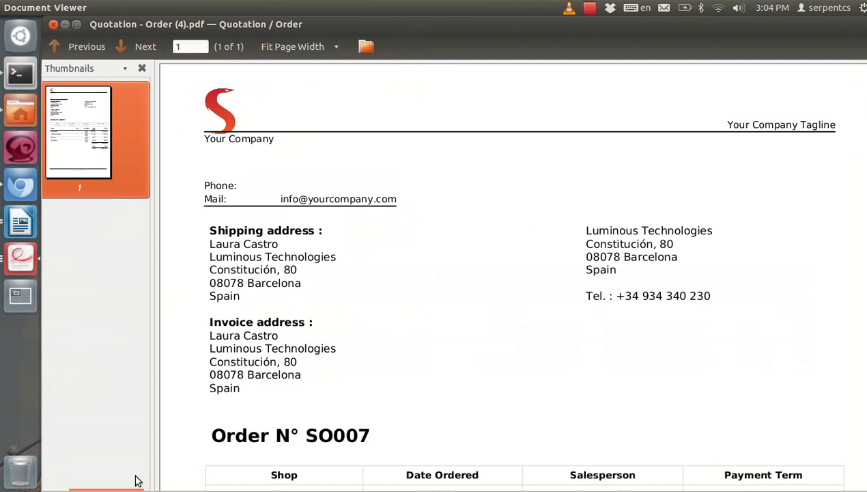
scroll(280, 343, "down", 3)
left_click_drag(249, 395, 324, 397)
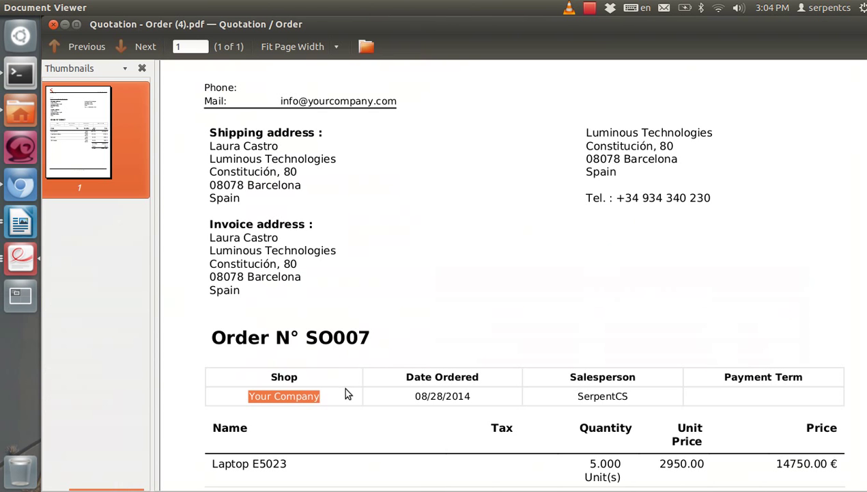
left_click(21, 222)
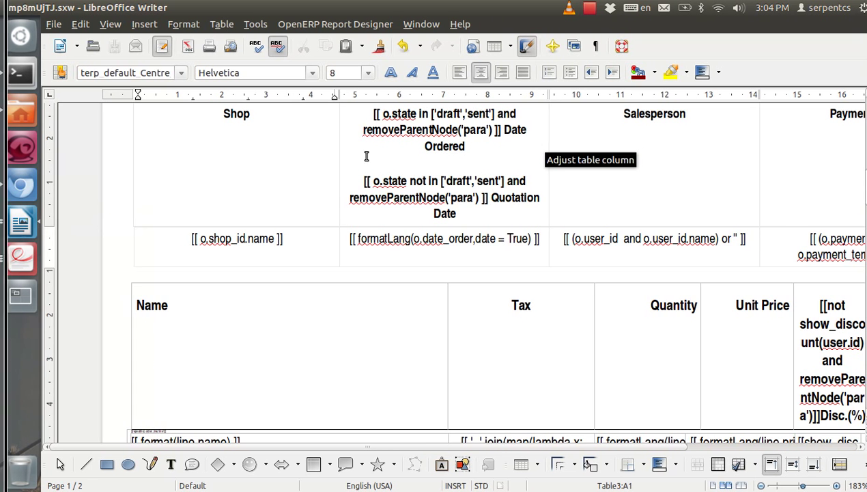
scroll(378, 258, "up", 5)
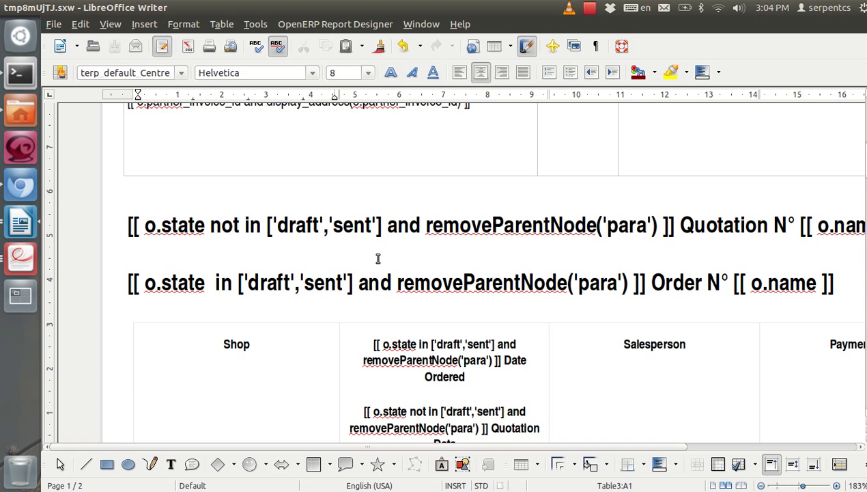
scroll(327, 254, "up", 3)
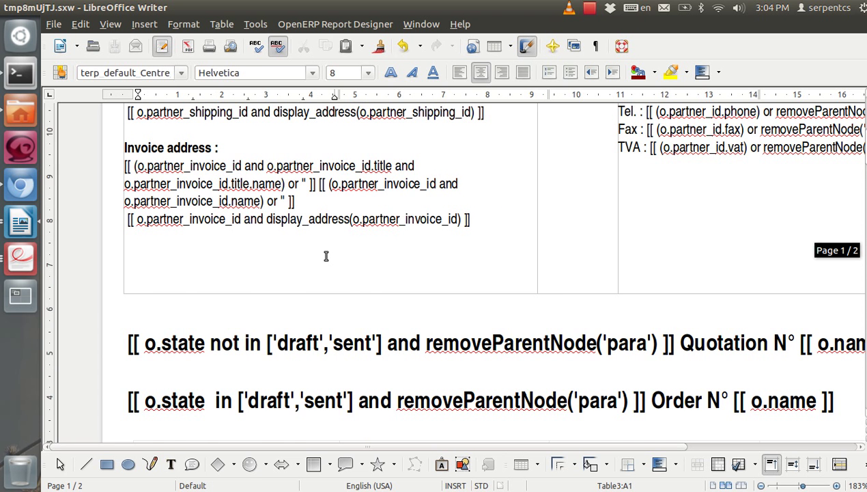
scroll(326, 256, "up", 6)
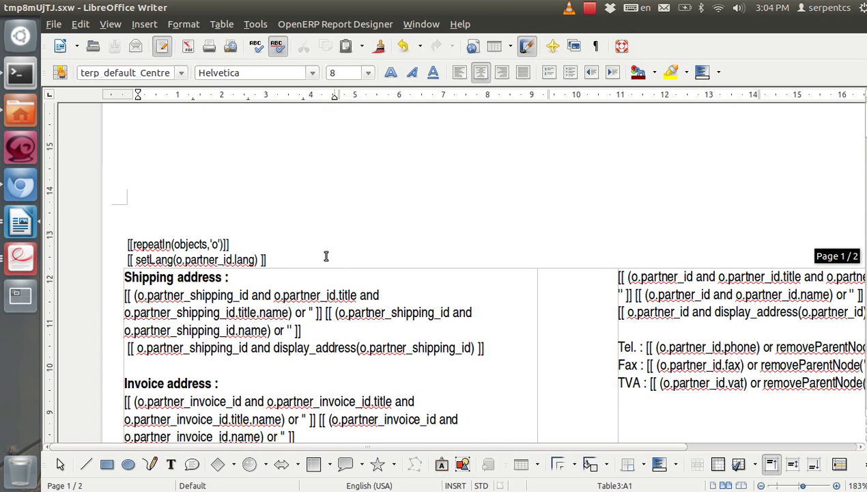
left_click(305, 23)
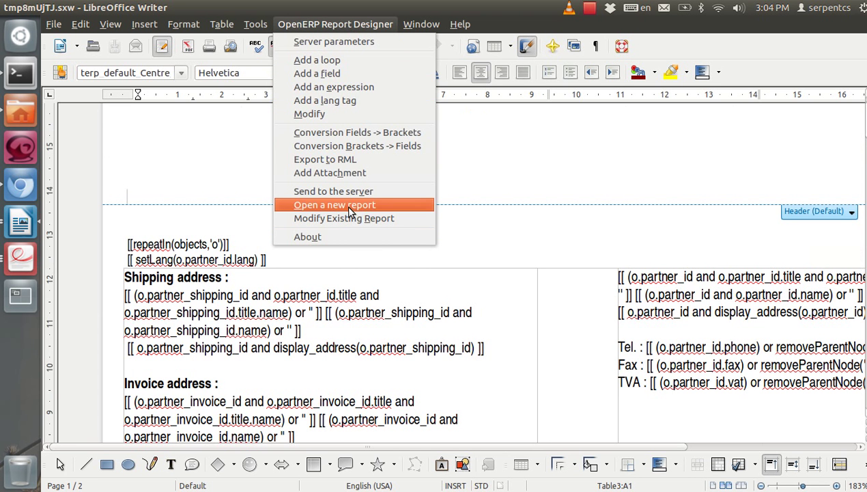
left_click(333, 322)
scroll(557, 239, "down", 6)
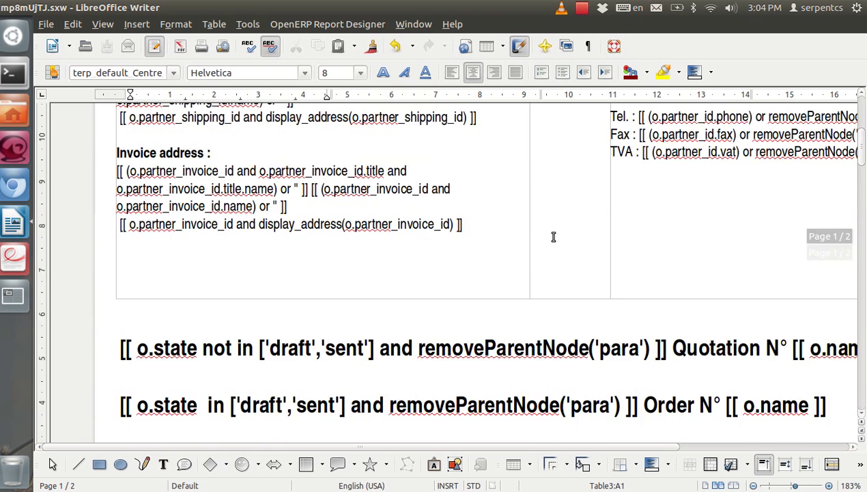
scroll(553, 237, "down", 2)
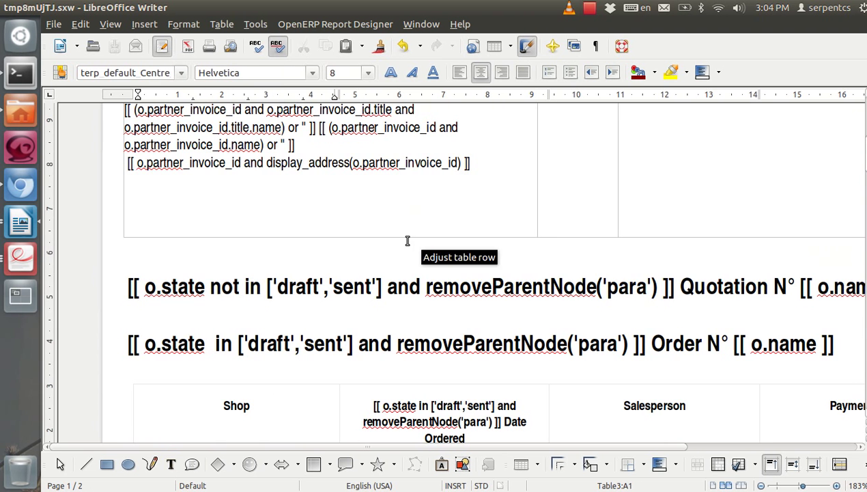
scroll(420, 234, "down", 5)
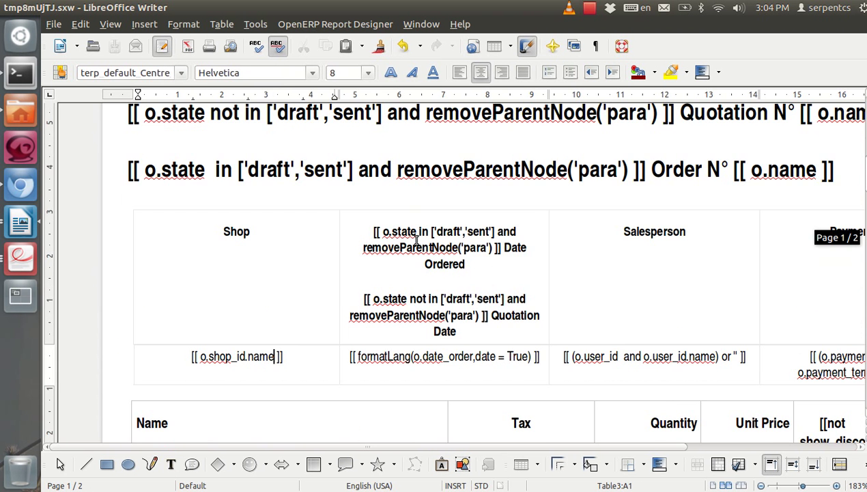
left_click(792, 484)
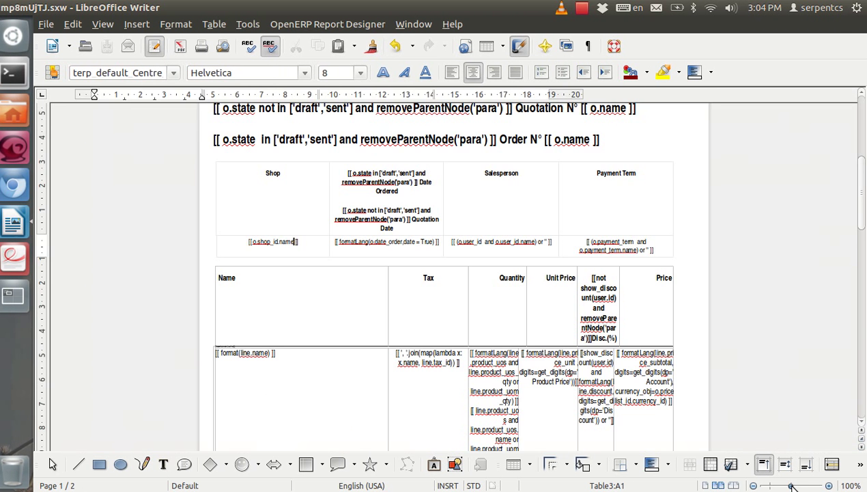